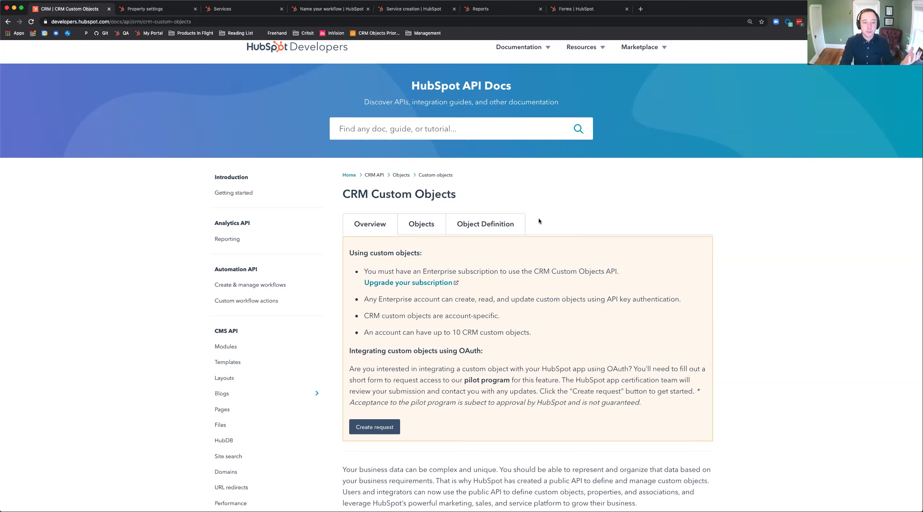
# Open the Object Definition reference for CRM custom objects and examine the Get all schemas endpoint.
pyautogui.click(513, 224)
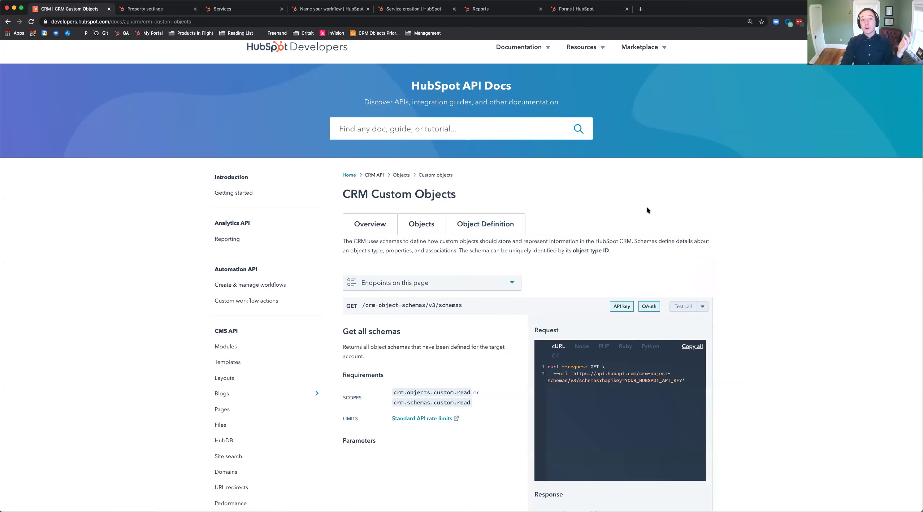
pyautogui.scroll(-2, 645, 209)
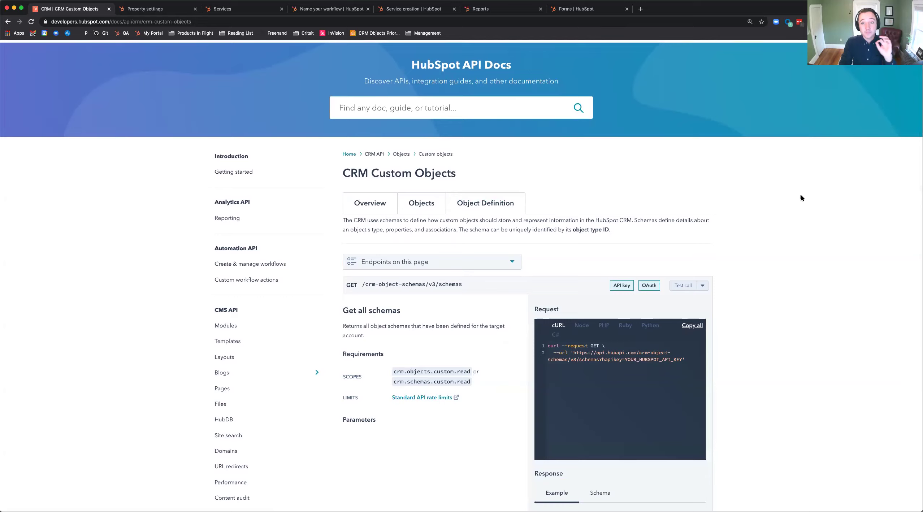
pyautogui.scroll(-5, 801, 198)
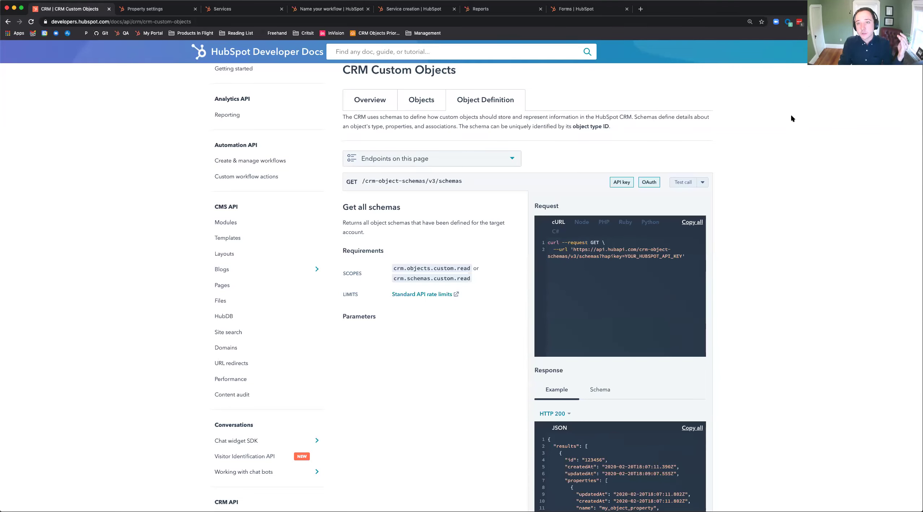
pyautogui.scroll(-2, 791, 118)
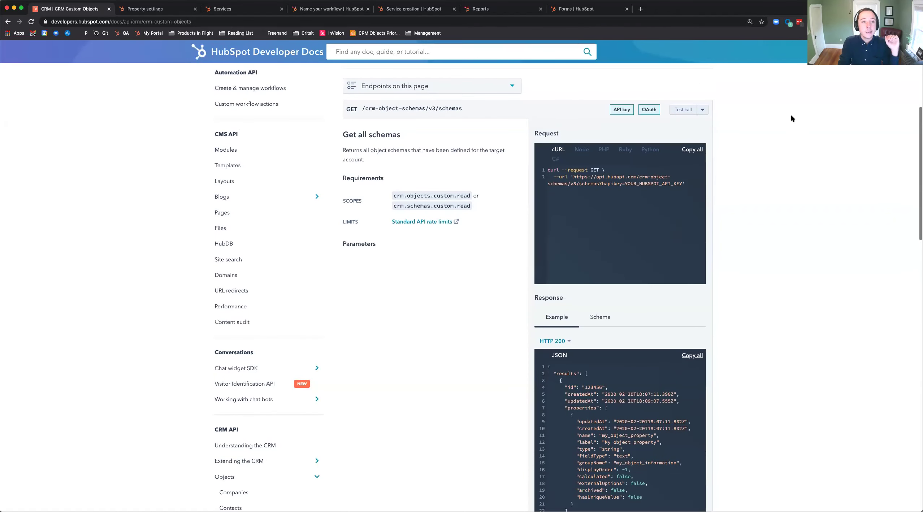
pyautogui.scroll(3, 791, 118)
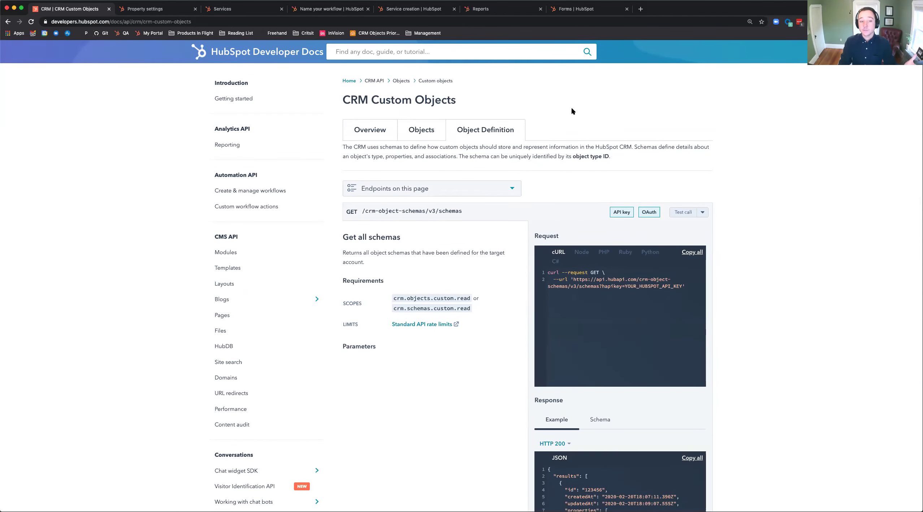
# Examine the Create a new schema endpoint, with its complete parameter list expanded.
pyautogui.scroll(-10, 571, 110)
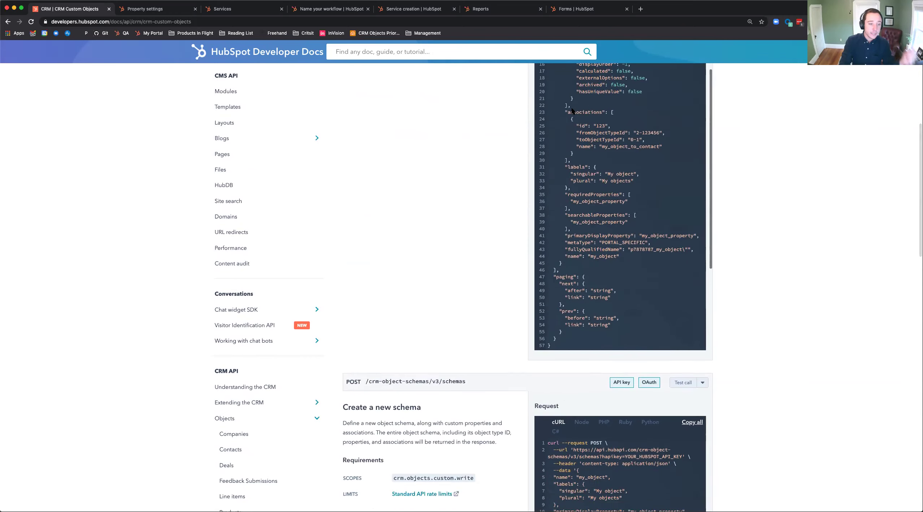
pyautogui.scroll(-5, 354, 140)
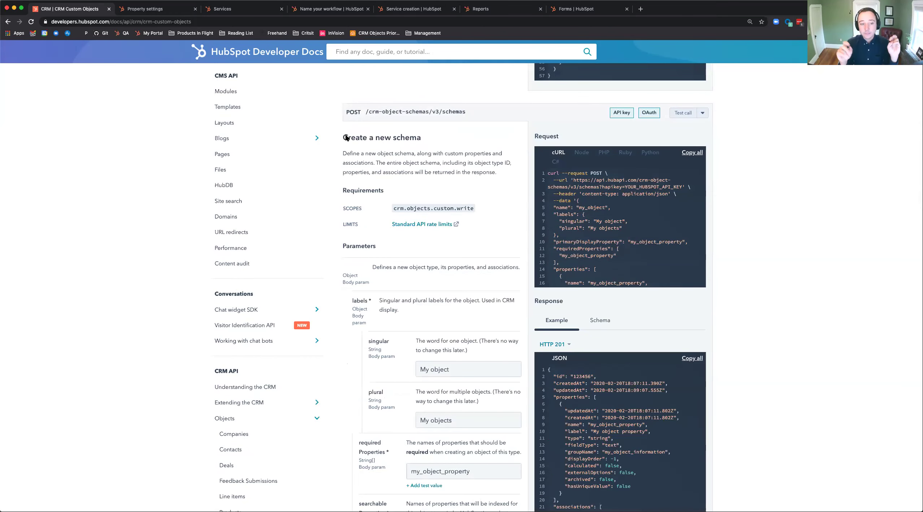
pyautogui.scroll(-2, 409, 361)
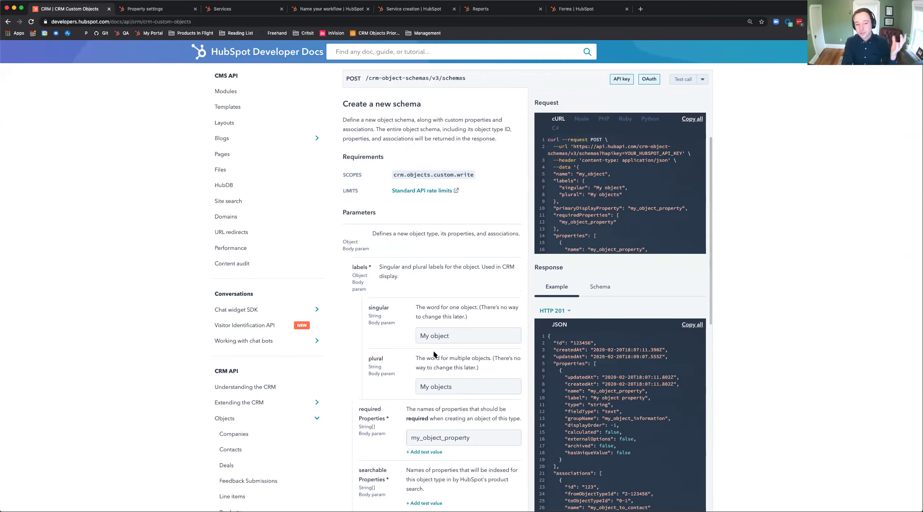
pyautogui.scroll(-1, 434, 354)
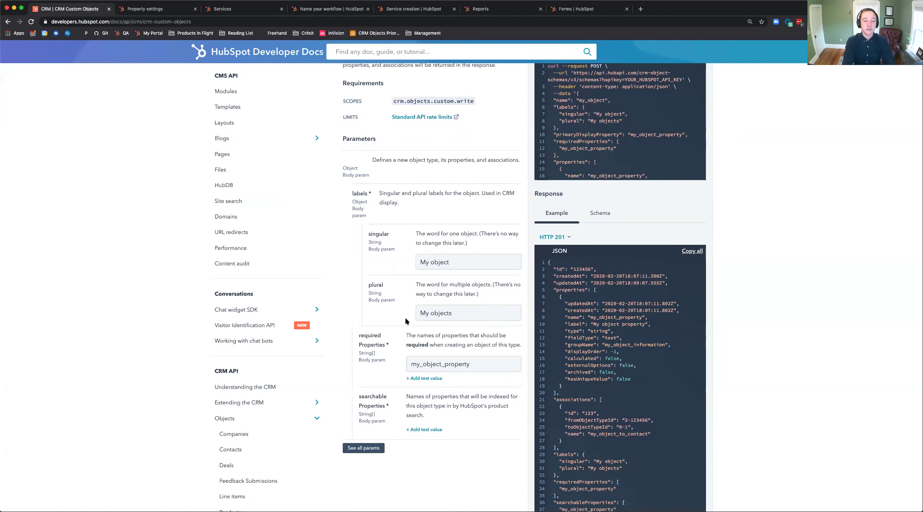
pyautogui.click(364, 449)
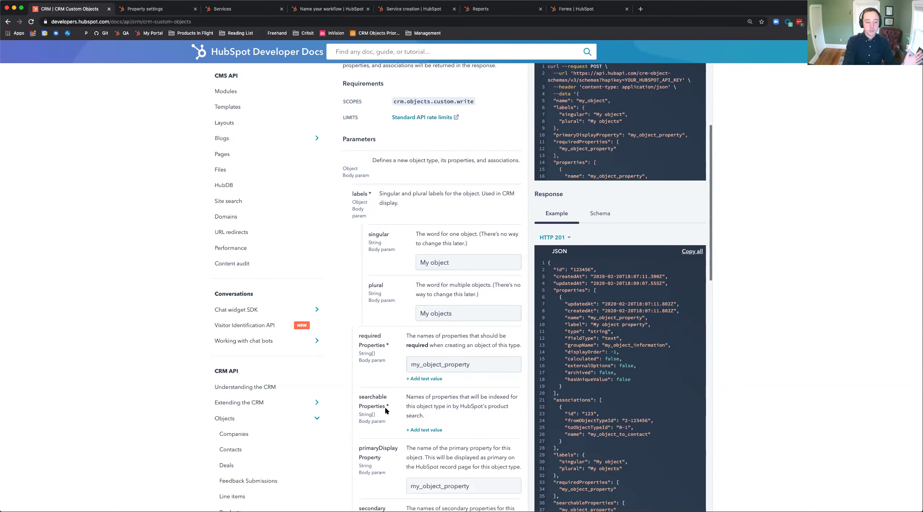
pyautogui.scroll(-5, 385, 409)
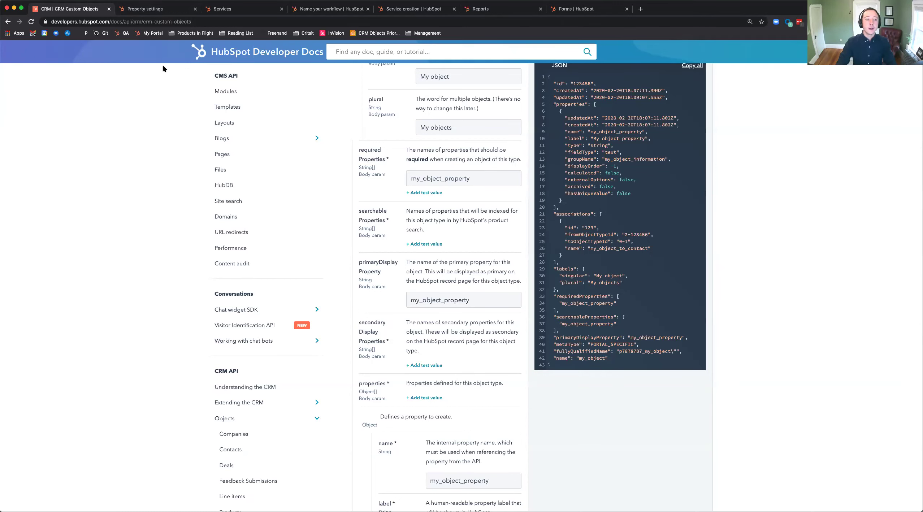
# Switch to the HubSpot property settings and filter the property list to Service properties.
pyautogui.click(149, 11)
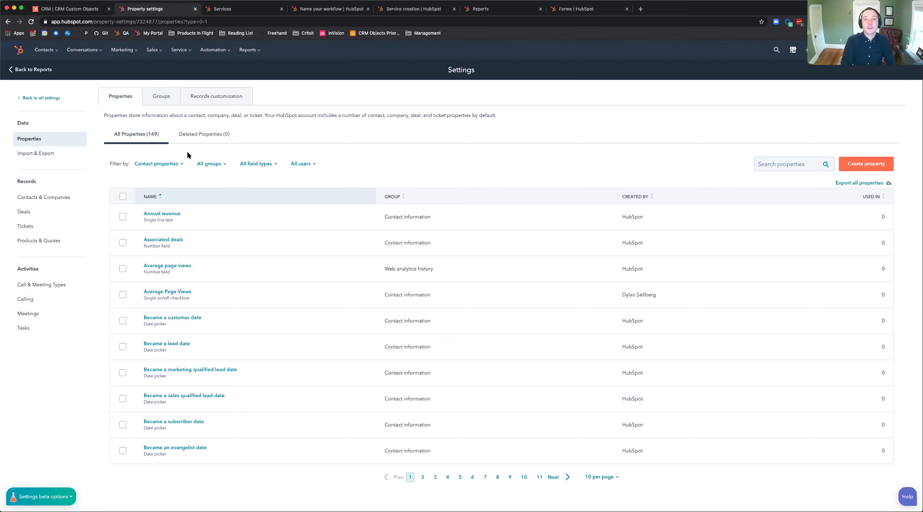
pyautogui.click(158, 165)
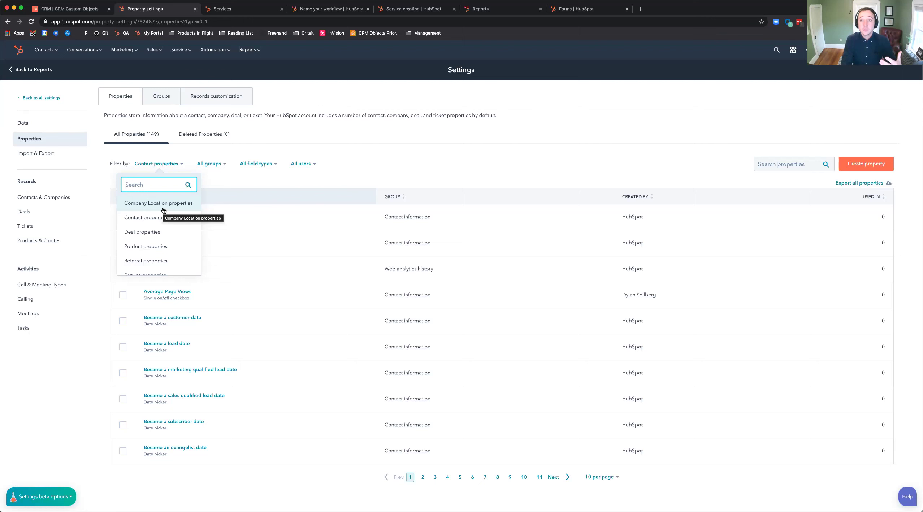
pyautogui.scroll(-2, 169, 224)
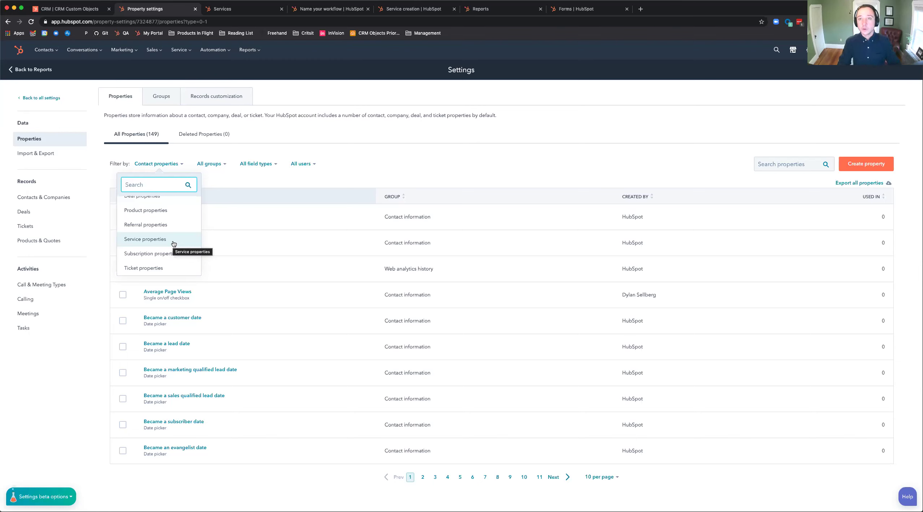
pyautogui.scroll(2, 174, 242)
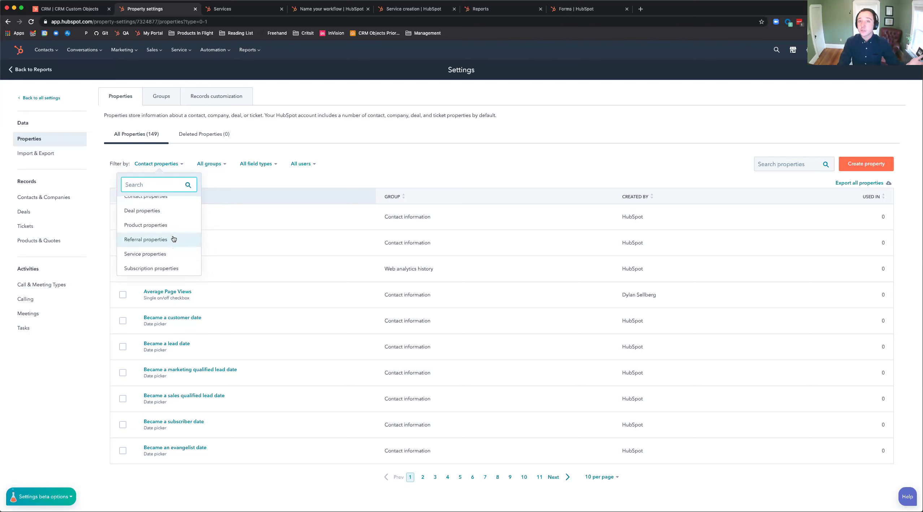
pyautogui.scroll(3, 173, 238)
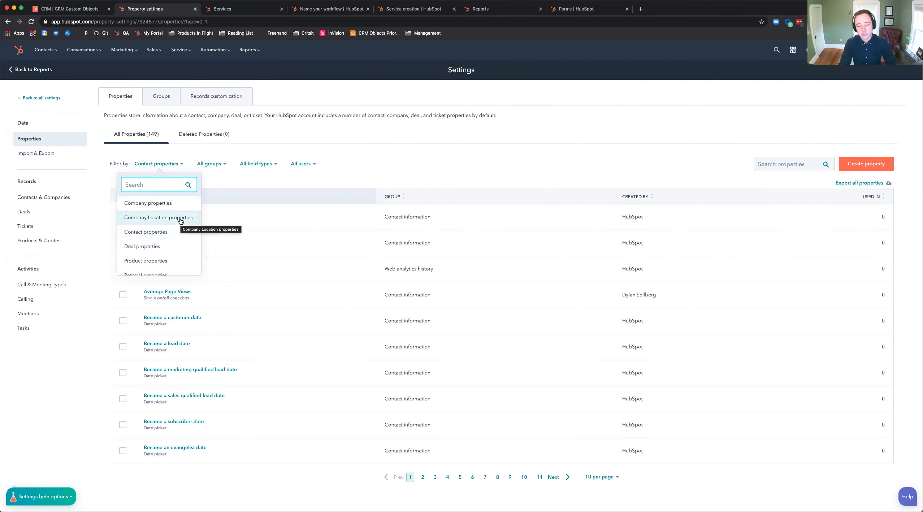
pyautogui.scroll(-3, 177, 246)
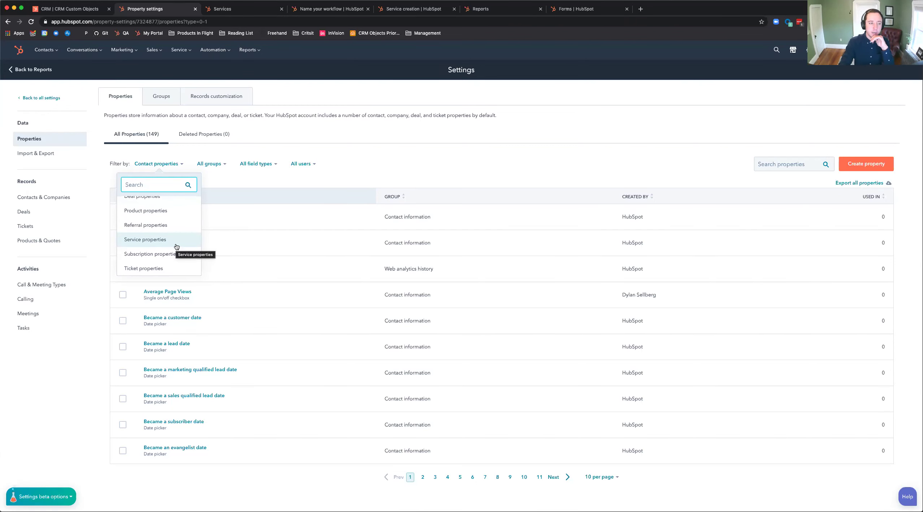
pyautogui.click(176, 245)
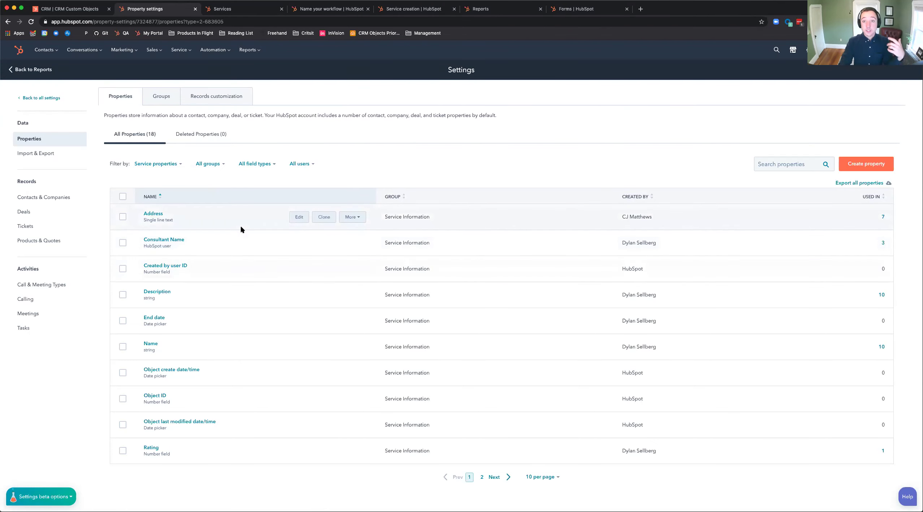
# Start a new Service property in the Service Information group, label it "Service Type - New" and proceed to its field type.
pyautogui.click(862, 159)
pyautogui.click(796, 162)
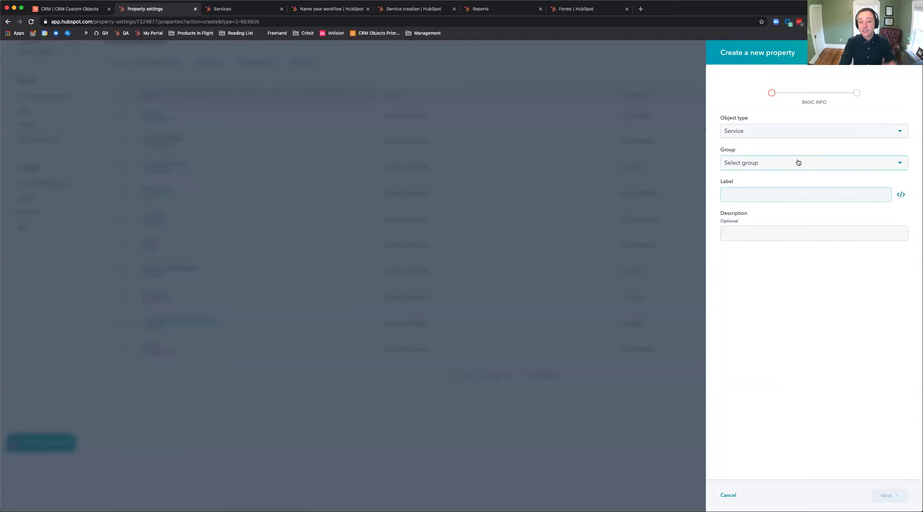
pyautogui.click(789, 181)
pyautogui.click(775, 194)
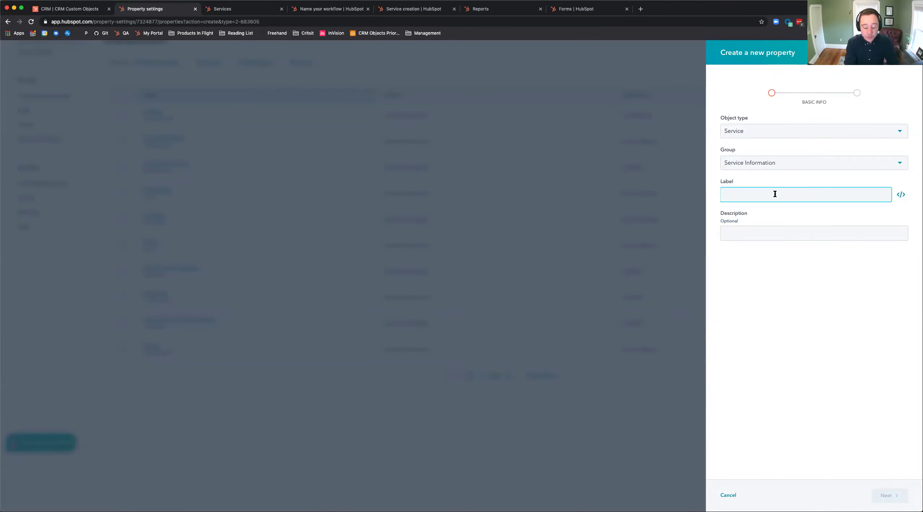
pyautogui.write('Service Tp')
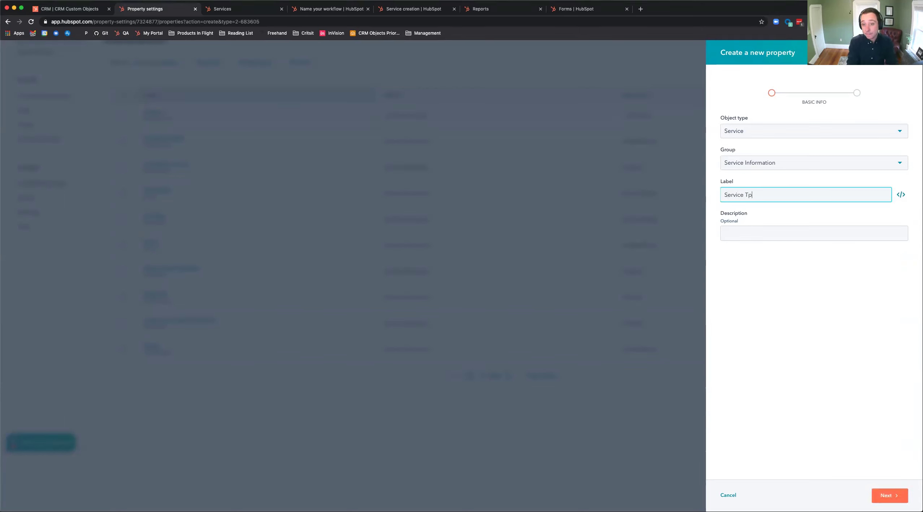
pyautogui.press('BackSpace')
pyautogui.write('ype')
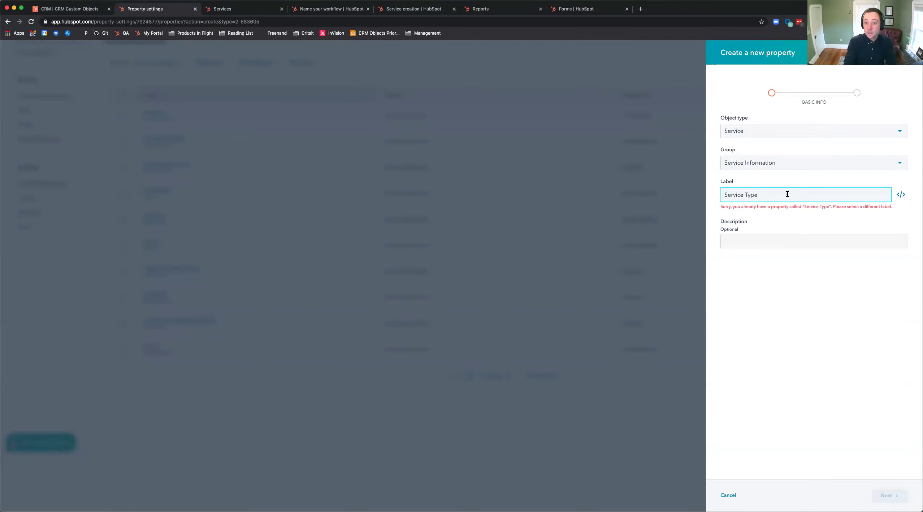
pyautogui.write('New')
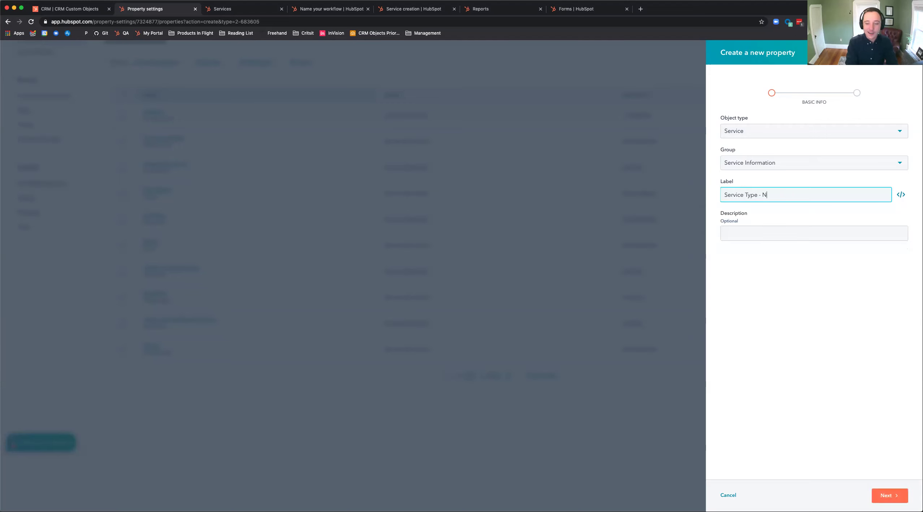
pyautogui.click(885, 496)
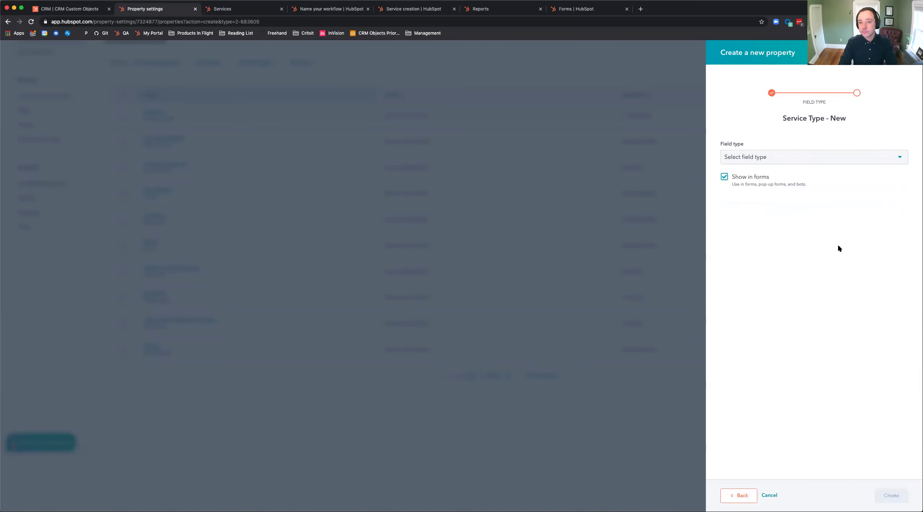
pyautogui.click(830, 159)
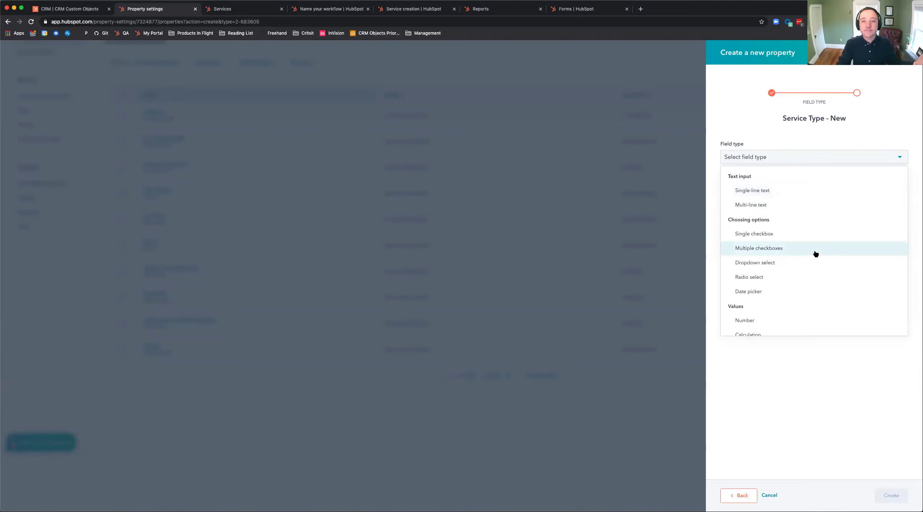
pyautogui.scroll(-2, 812, 267)
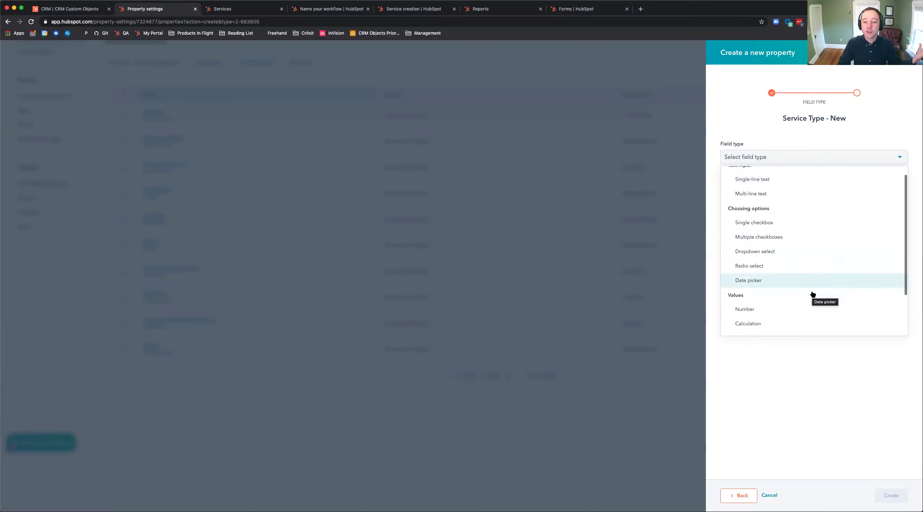
pyautogui.scroll(-1, 812, 292)
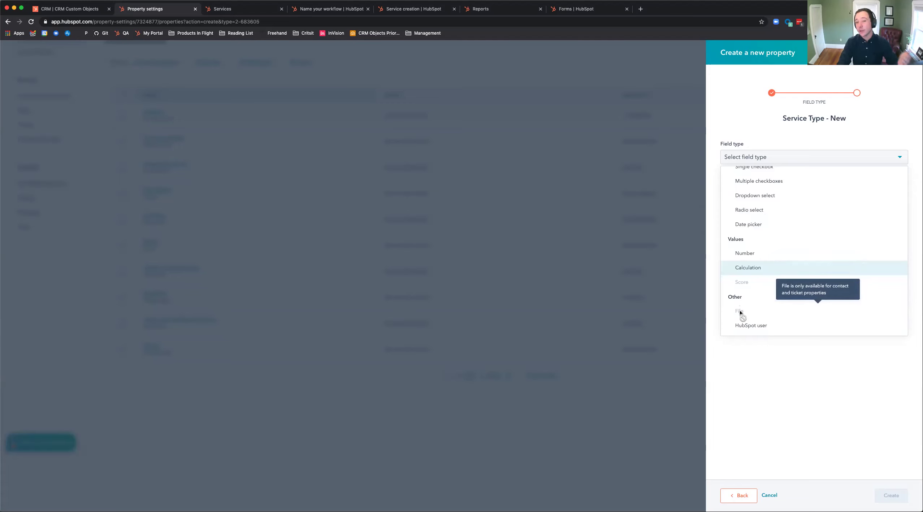
pyautogui.scroll(3, 768, 247)
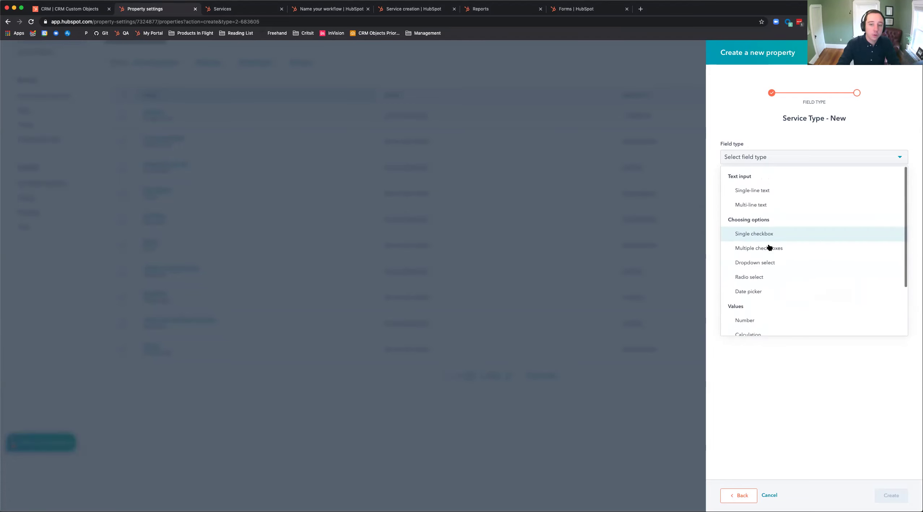
pyautogui.scroll(-1, 785, 198)
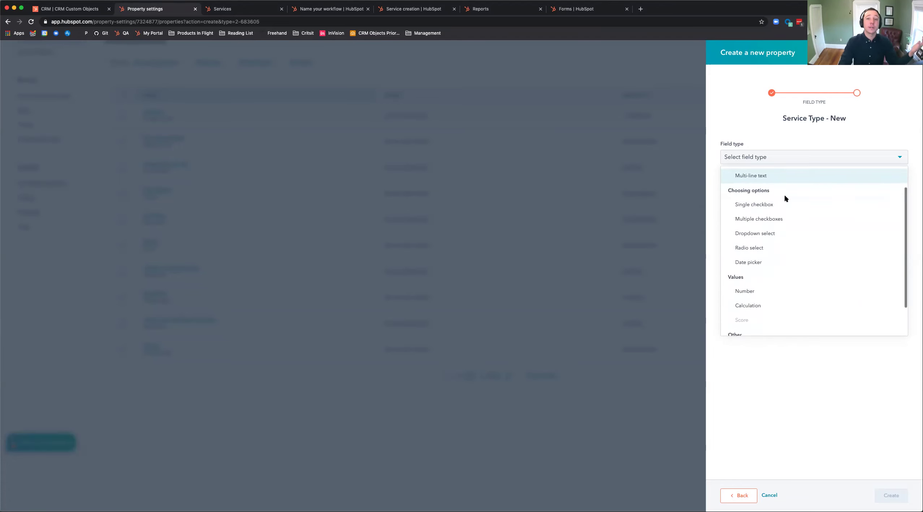
pyautogui.scroll(-1, 785, 199)
pyautogui.scroll(-1, 785, 222)
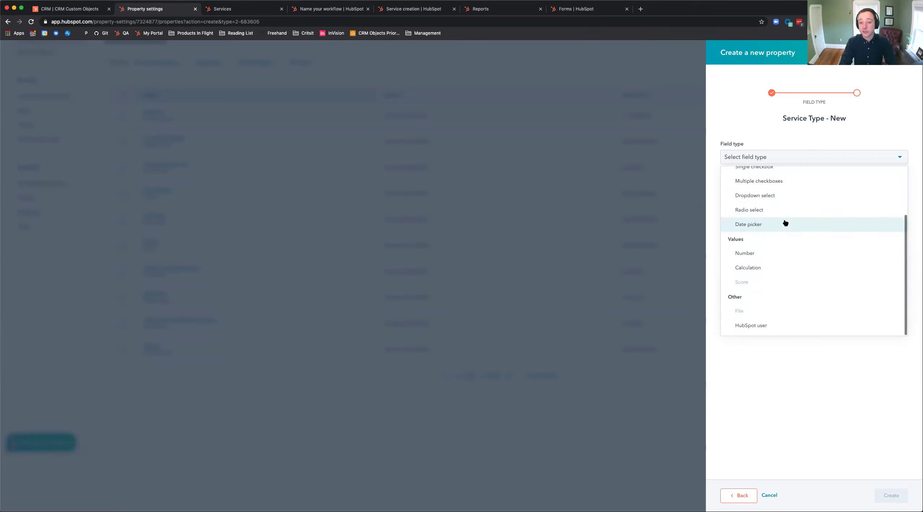
pyautogui.click(755, 257)
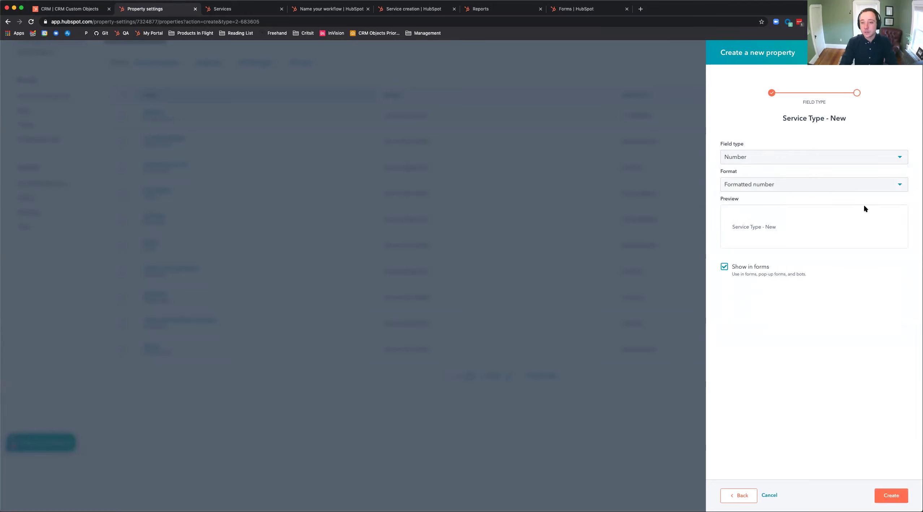
pyautogui.click(745, 492)
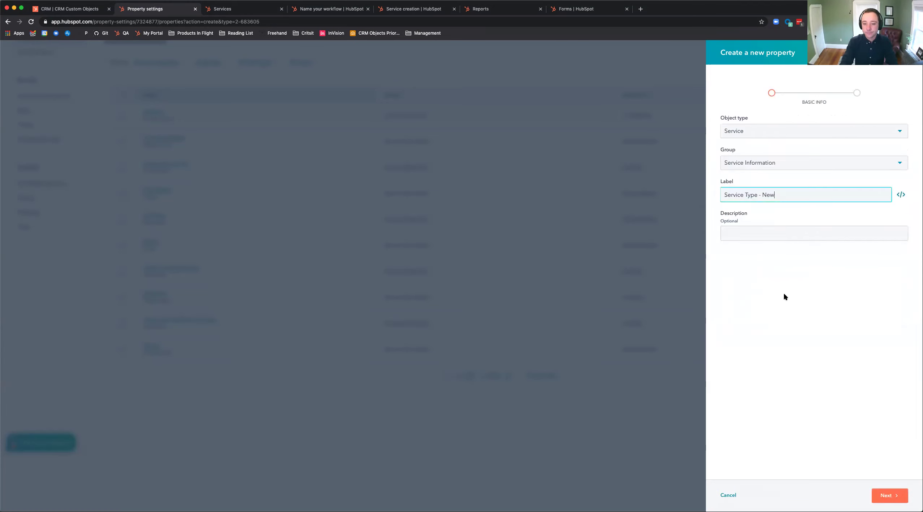
pyautogui.click(873, 498)
pyautogui.click(809, 183)
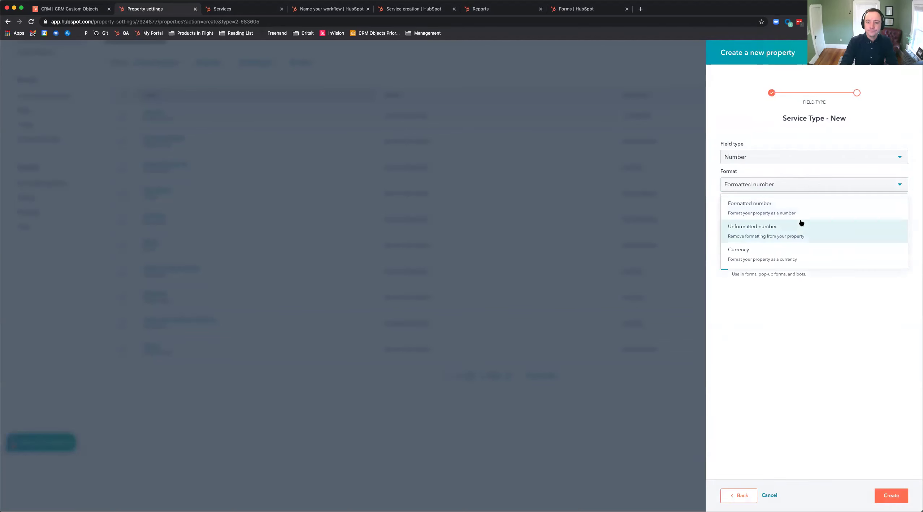
# Make the property a Dropdown select with the options Consulting and Development, and create it.
pyautogui.click(793, 157)
pyautogui.click(785, 195)
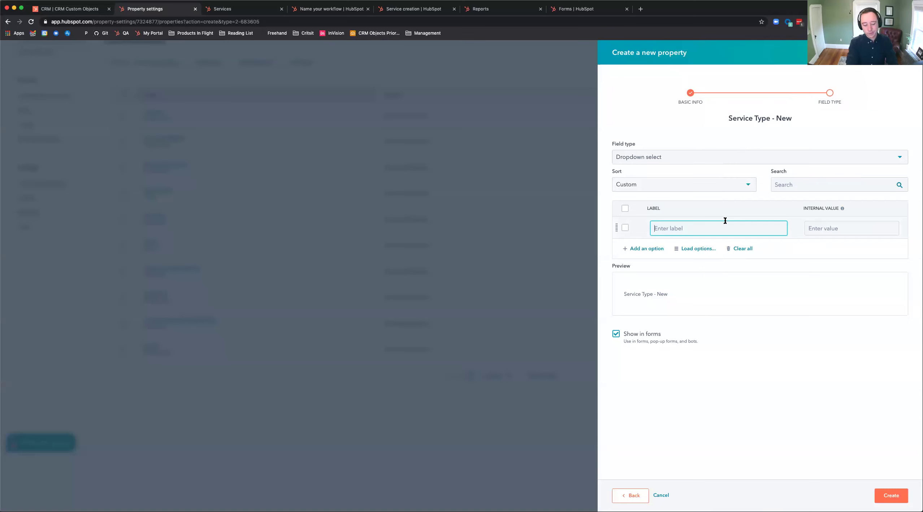
pyautogui.write('Consulting')
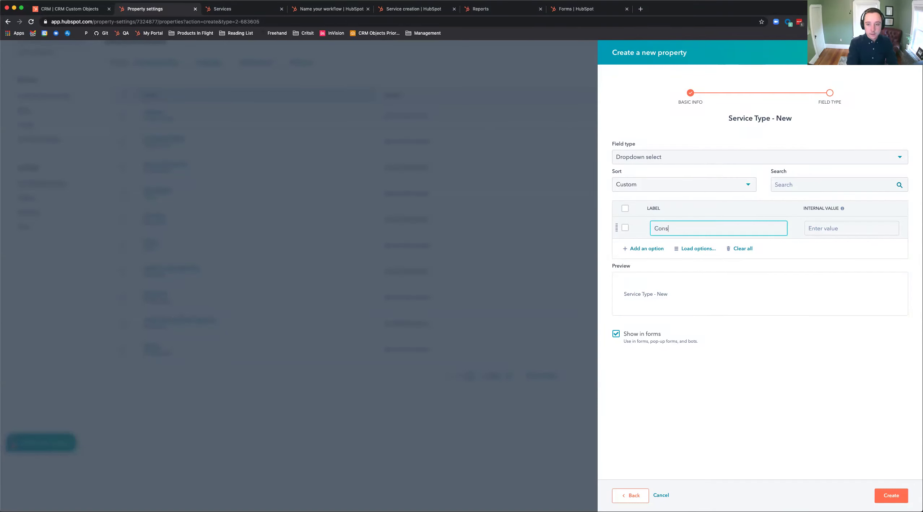
pyautogui.press('Return')
pyautogui.write('Development')
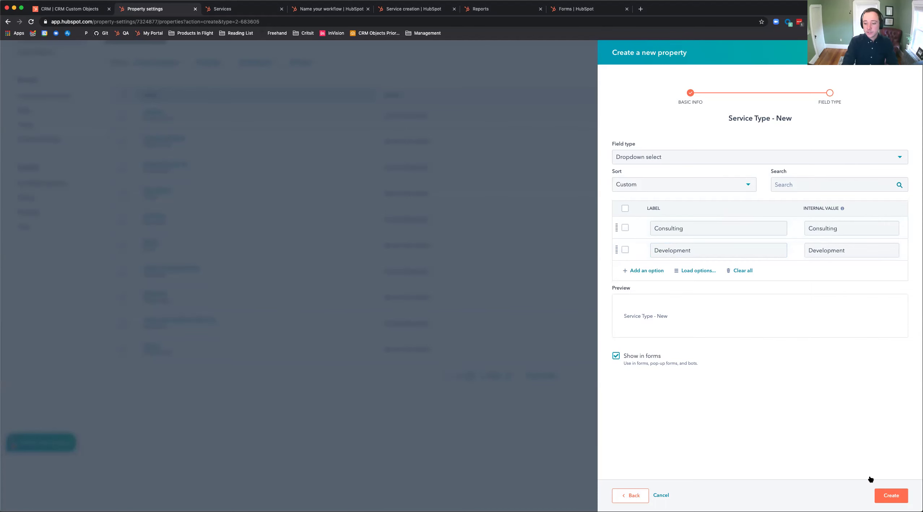
pyautogui.click(885, 494)
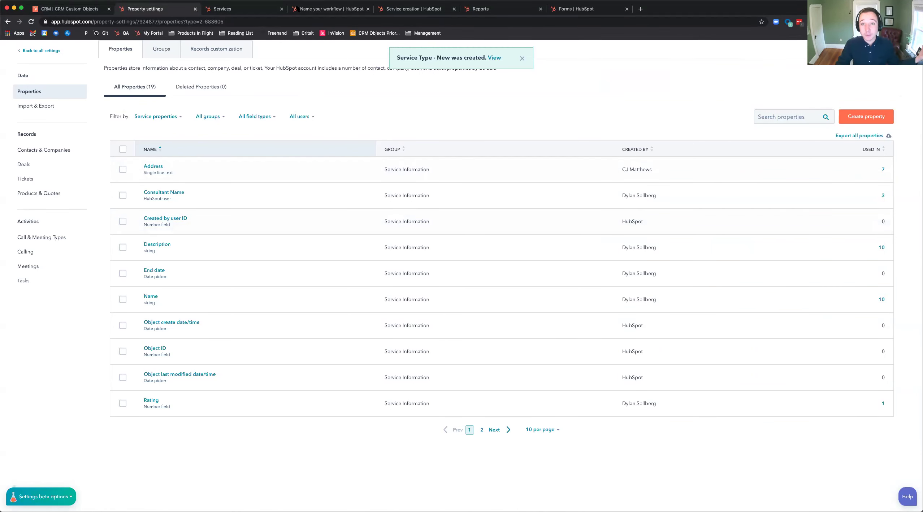
# Go to the Services record list, switch the object view to Companies and return to Services.
pyautogui.click(227, 10)
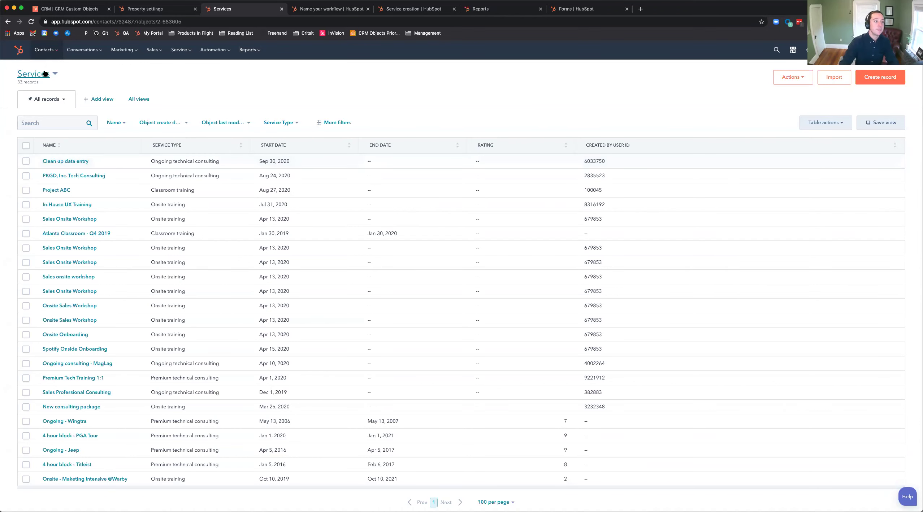
pyautogui.moveTo(43, 53)
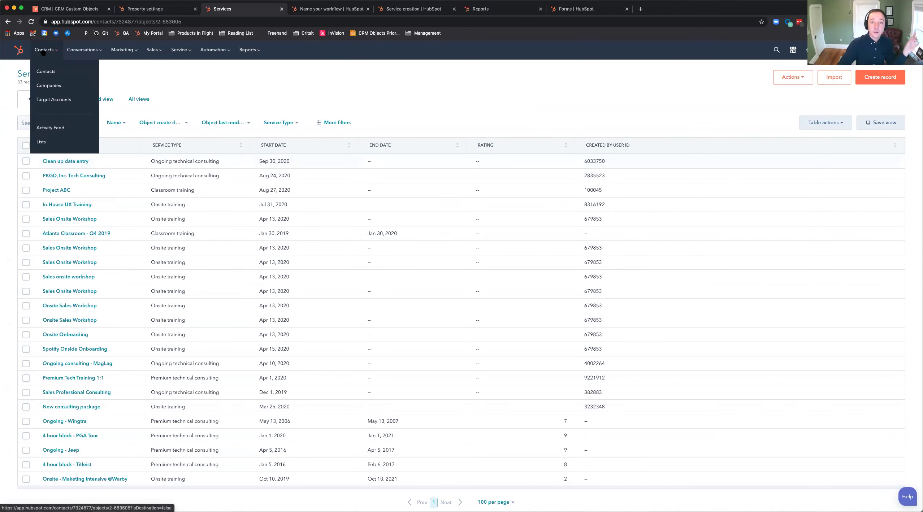
pyautogui.click(46, 77)
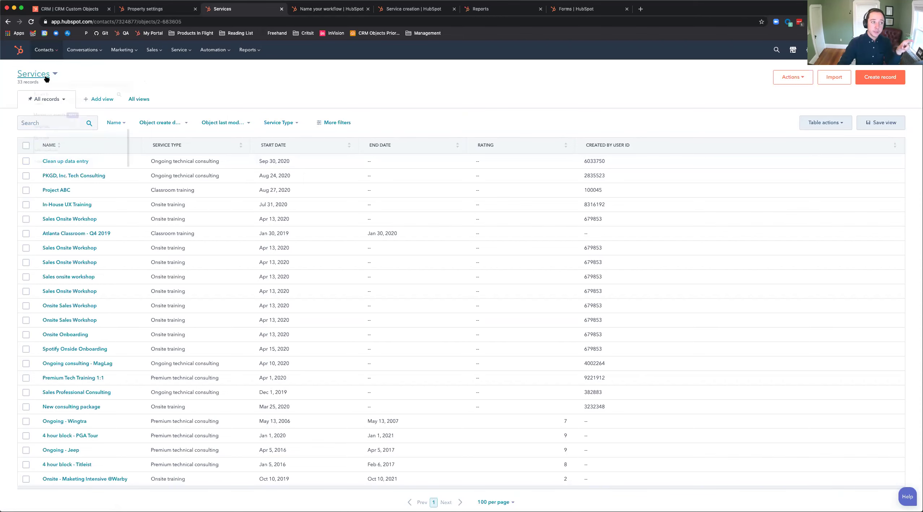
pyautogui.click(49, 114)
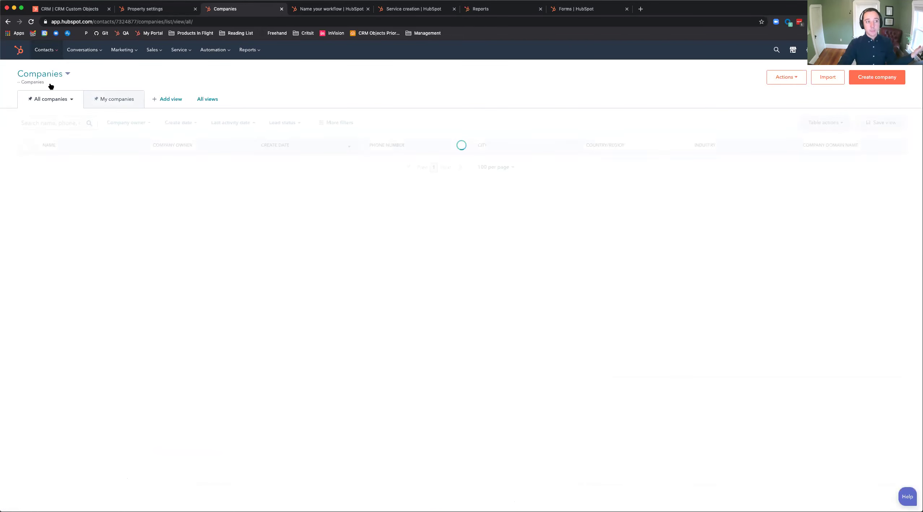
pyautogui.click(48, 76)
pyautogui.scroll(-3, 79, 119)
pyautogui.click(71, 156)
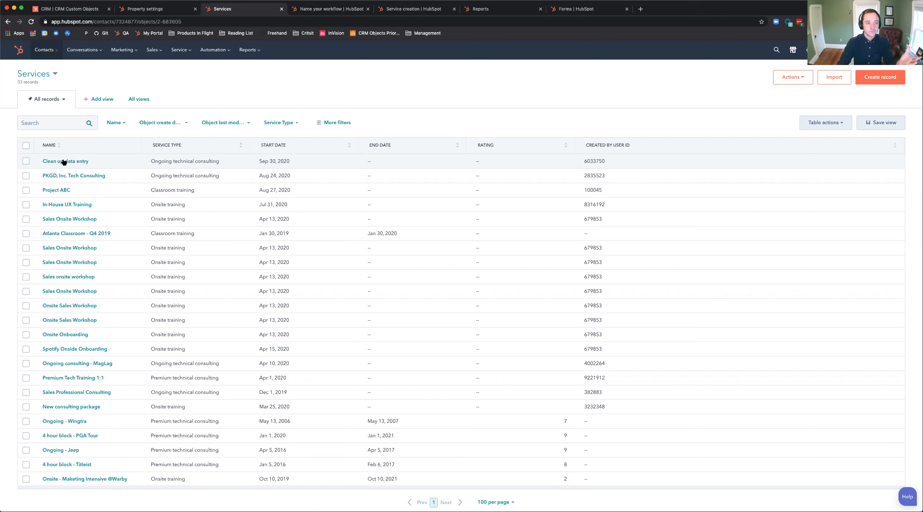
# Preview the "Clean up data entry" service, open its full record and review the properties about this service.
pyautogui.click(63, 162)
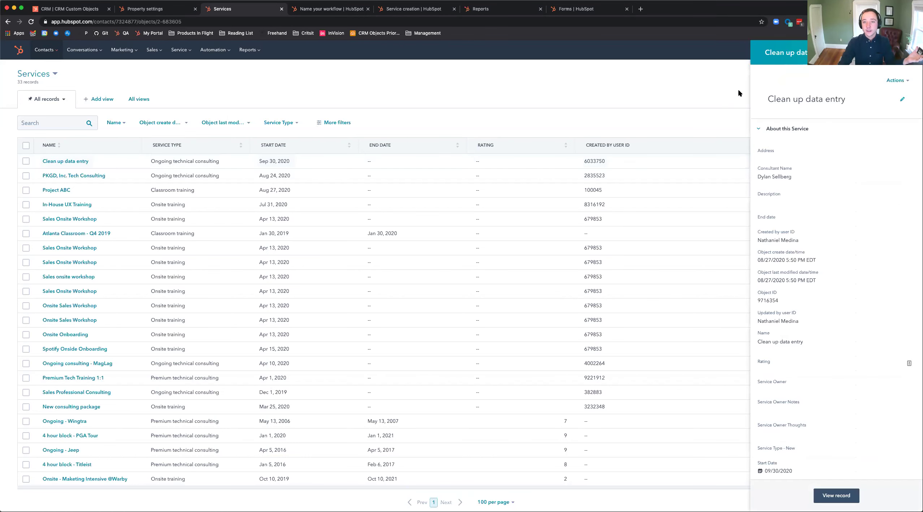
pyautogui.click(896, 80)
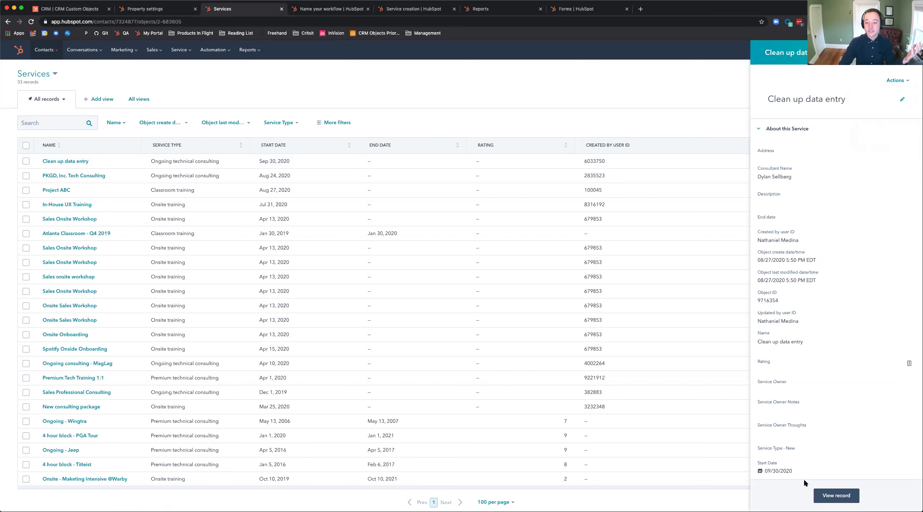
pyautogui.click(830, 495)
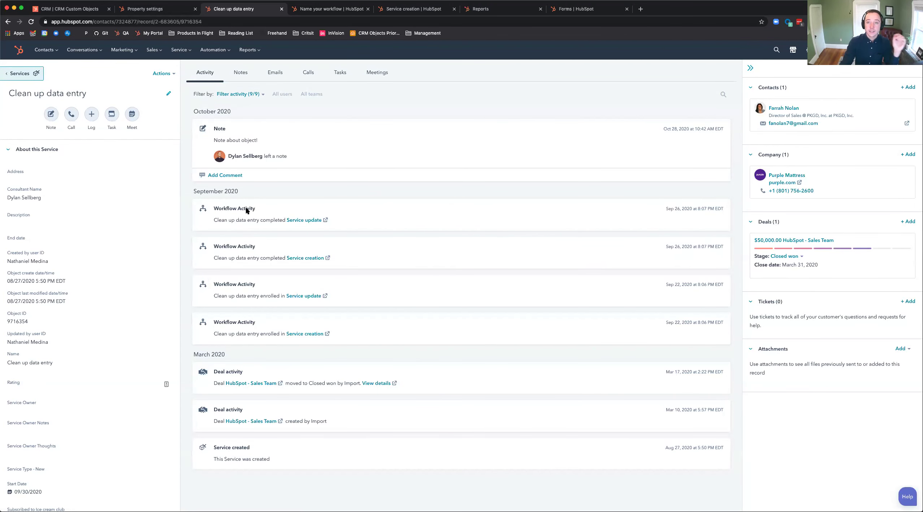
pyautogui.scroll(-3, 172, 202)
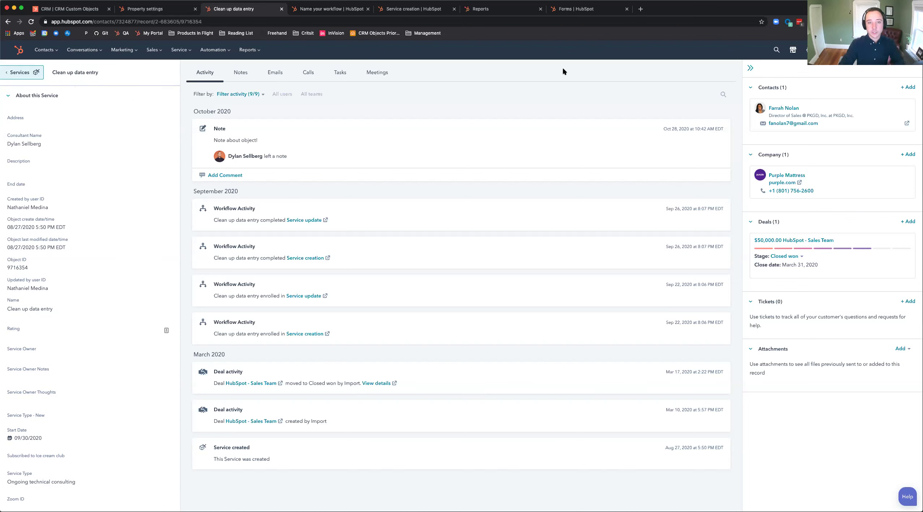
# Add a note reading "this went well" to the "Clean up data entry" service record and save it.
pyautogui.click(241, 77)
pyautogui.click(711, 92)
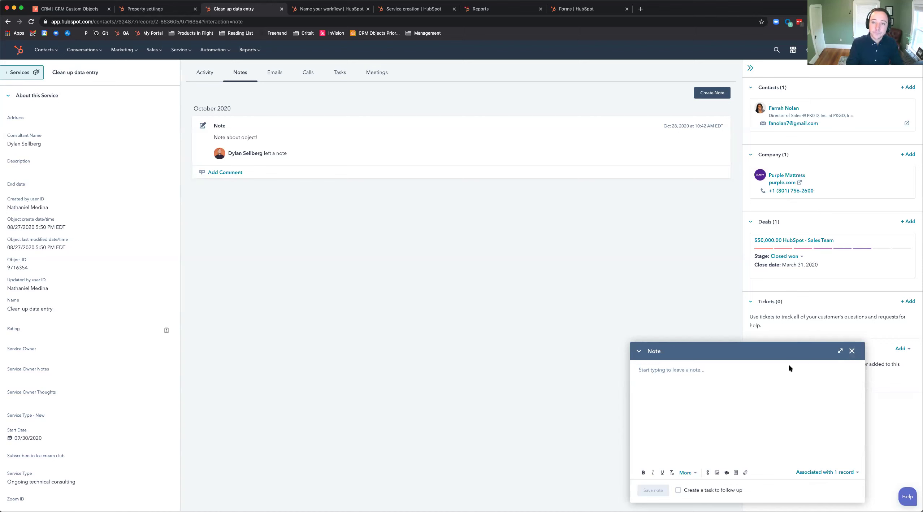
pyautogui.write('this went no')
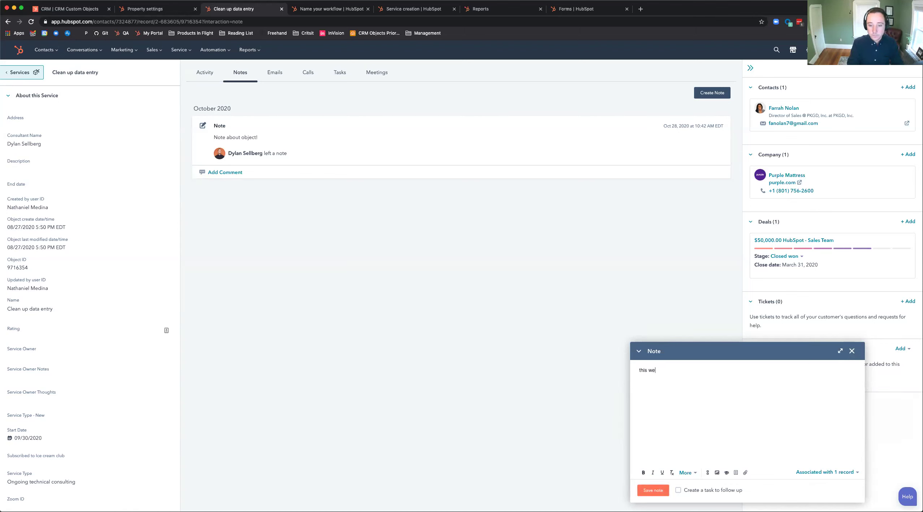
pyautogui.press('BackSpace')
pyautogui.press('BackSpace')
pyautogui.write('well!~v')
pyautogui.click(653, 491)
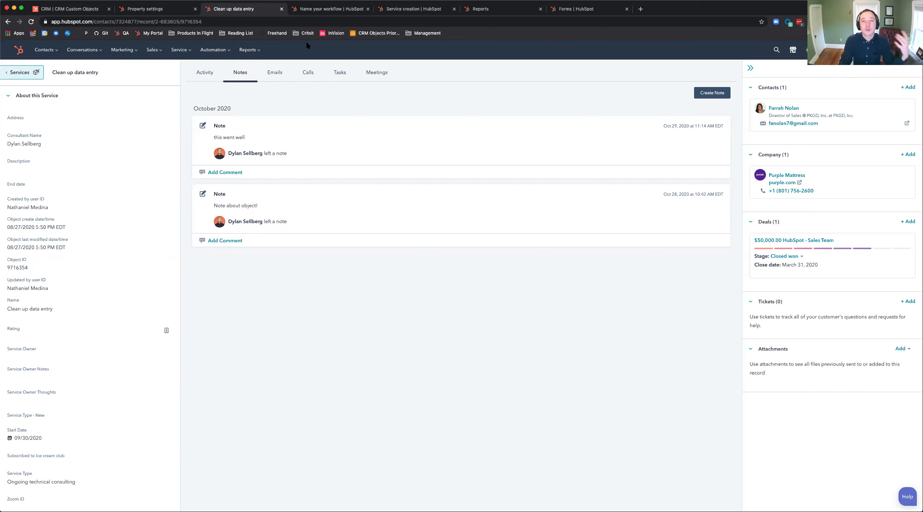
# Switch to the new workflow page and examine the start-from-scratch workflow types, including those based on custom objects.
pyautogui.click(313, 11)
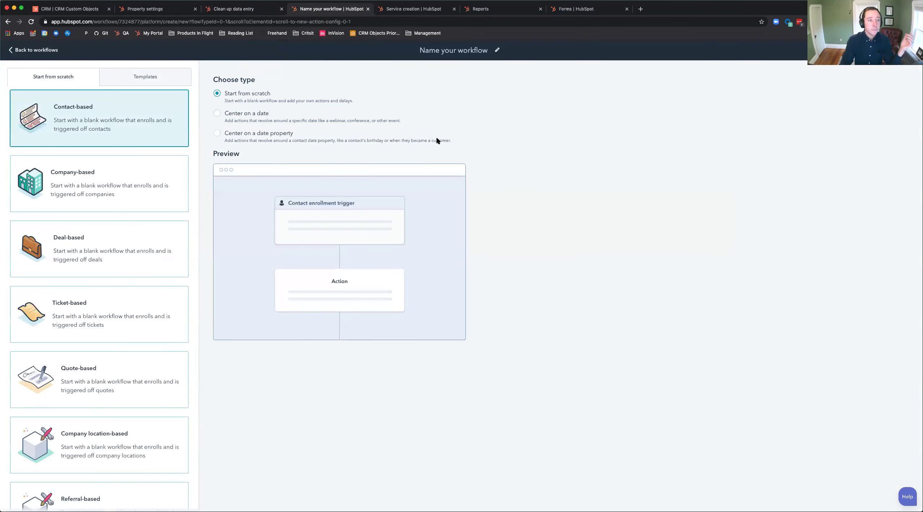
pyautogui.click(493, 53)
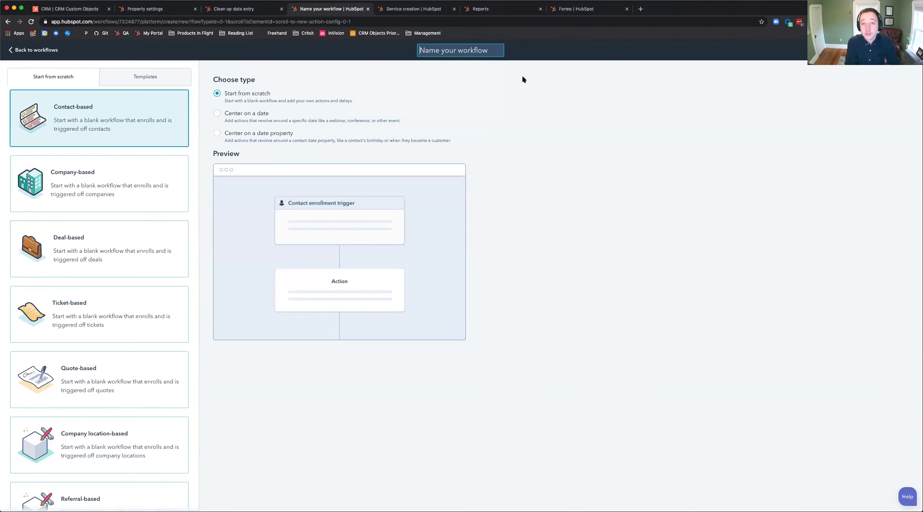
pyautogui.scroll(-1, 104, 145)
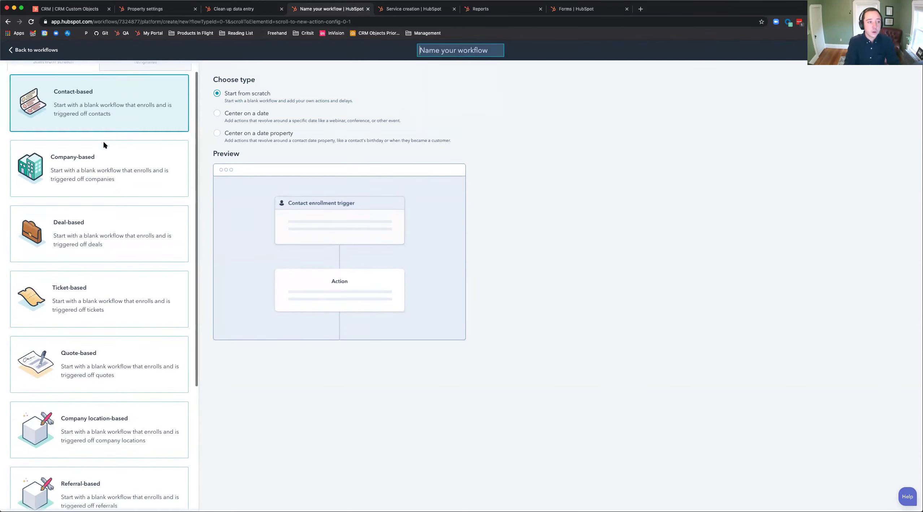
pyautogui.scroll(-5, 103, 145)
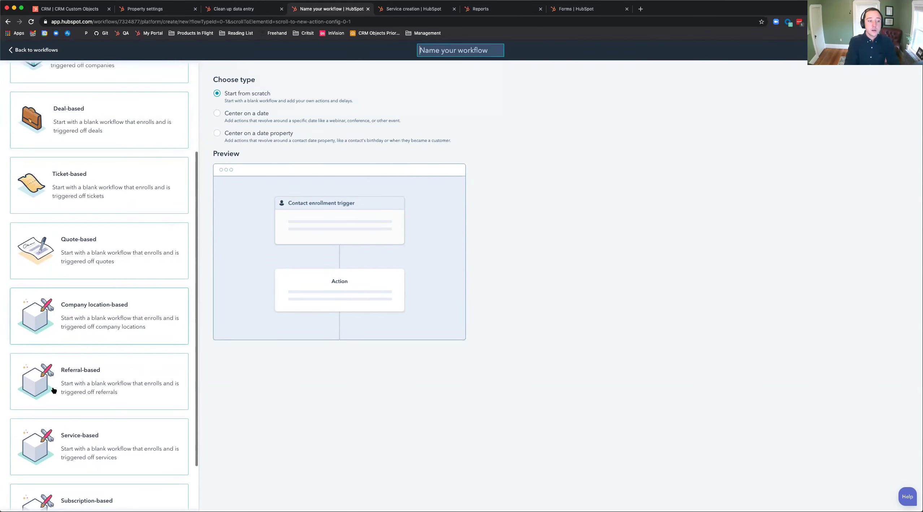
pyautogui.scroll(-3, 120, 424)
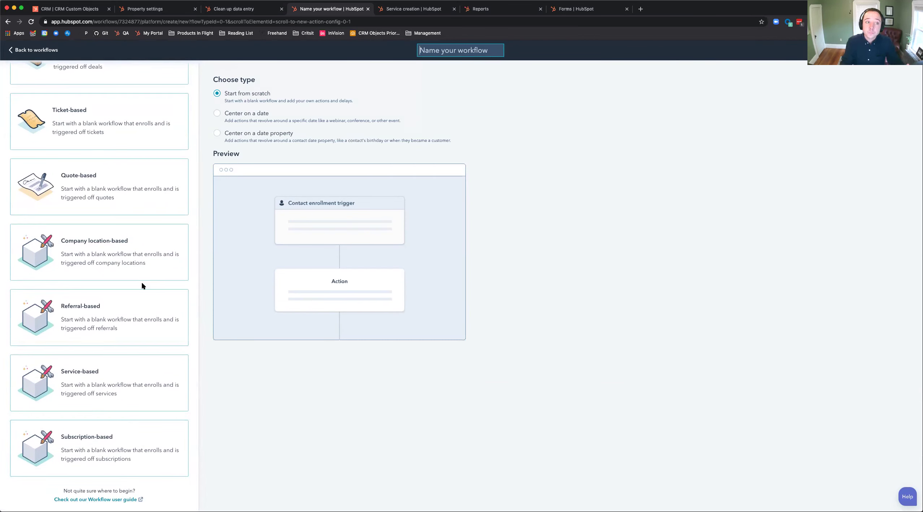
pyautogui.scroll(9, 141, 286)
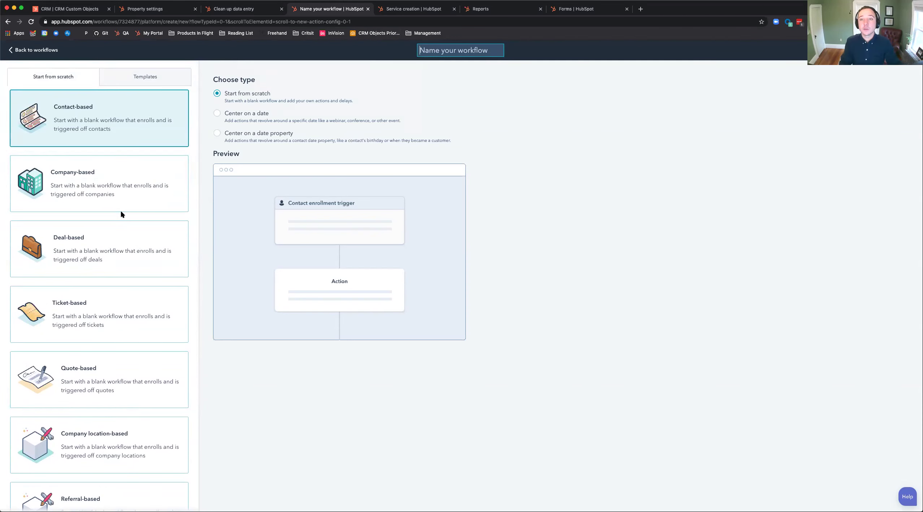
pyautogui.scroll(-4, 87, 267)
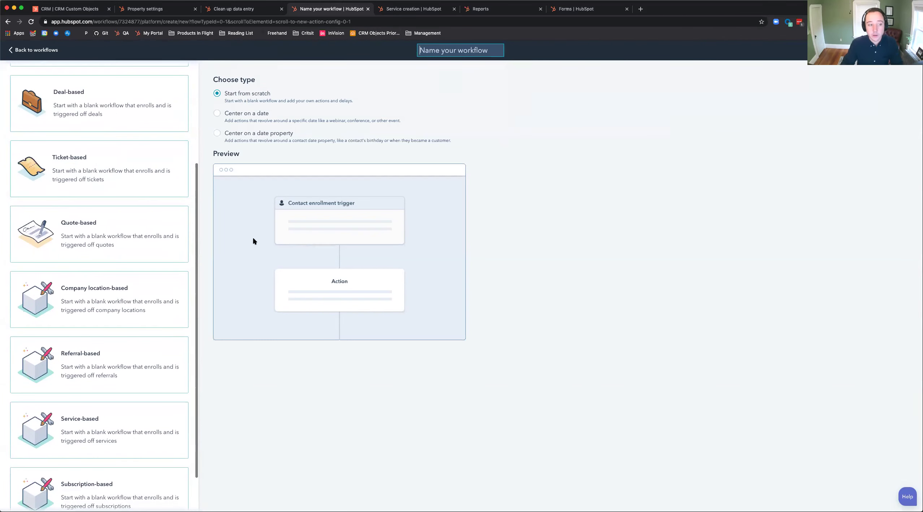
# Switch to the Service creation workflow and expand its enrollment trigger to show all criteria.
pyautogui.click(414, 10)
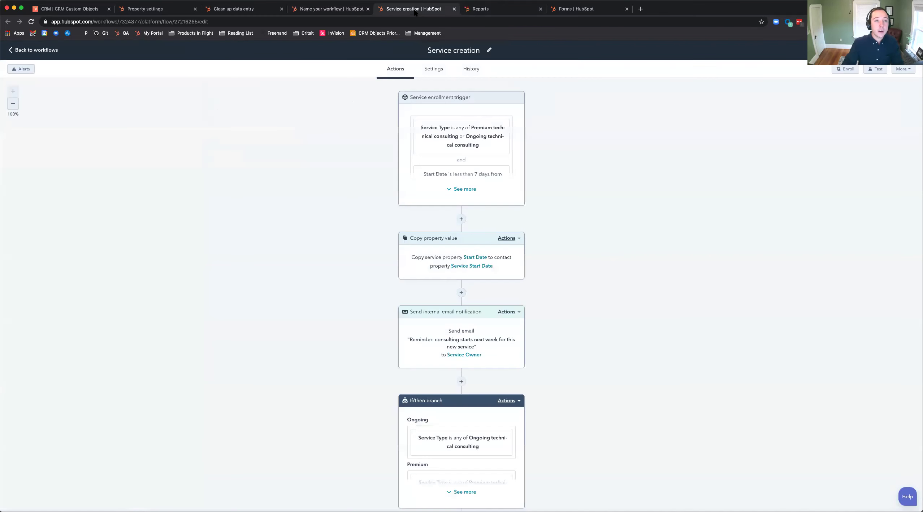
pyautogui.click(454, 189)
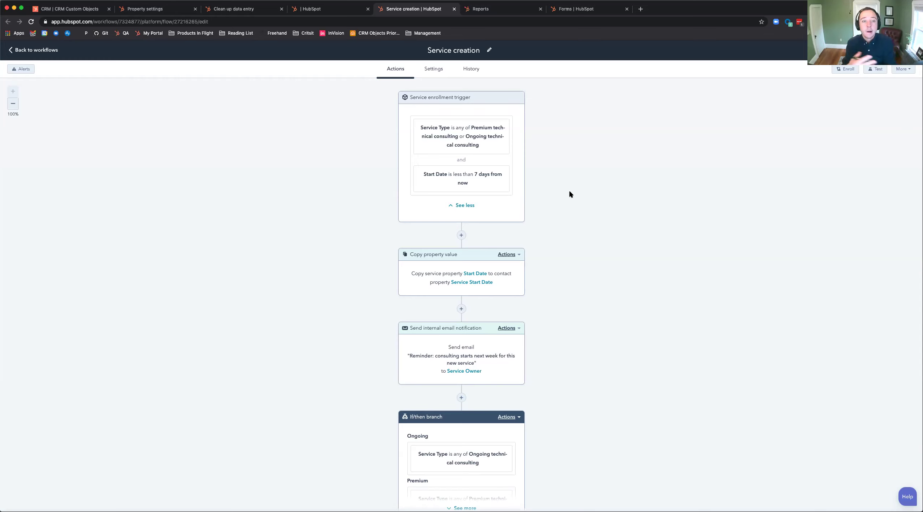
pyautogui.scroll(-2, 569, 195)
pyautogui.scroll(2, 569, 194)
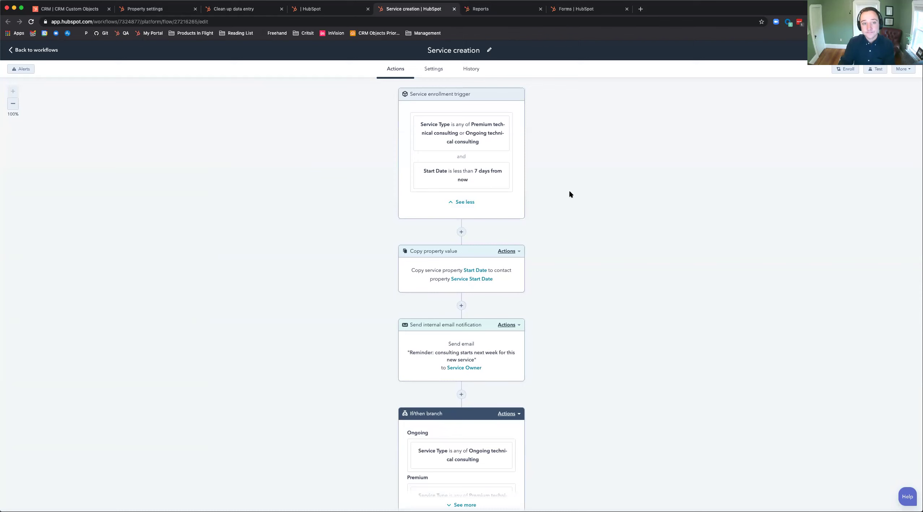
# Examine the Service creation workflow's actions, from the property copy and email notification through the if/then branches to the task creation.
pyautogui.scroll(-1, 486, 131)
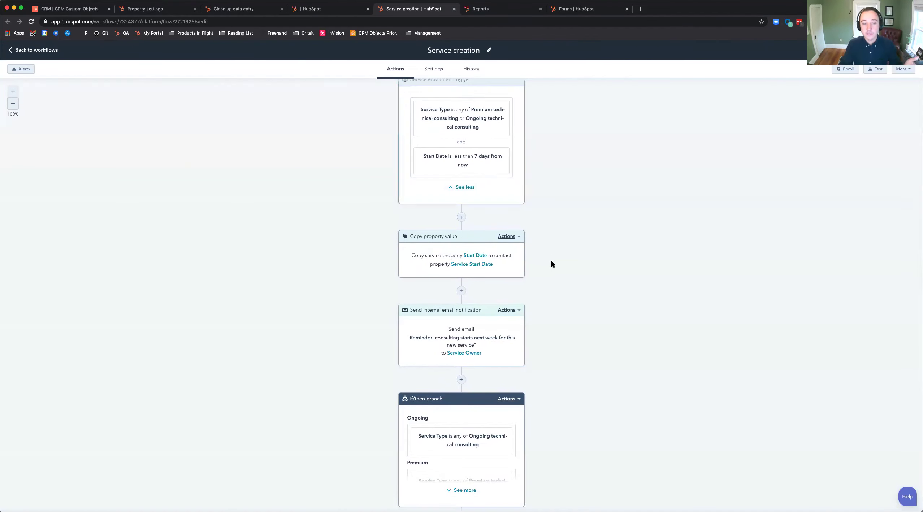
pyautogui.scroll(-2, 552, 262)
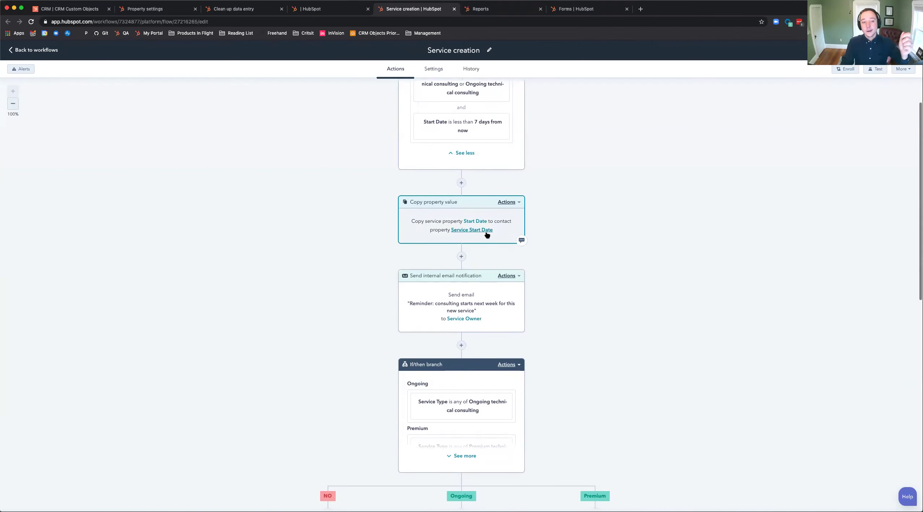
pyautogui.scroll(-1, 489, 232)
pyautogui.scroll(-6, 552, 213)
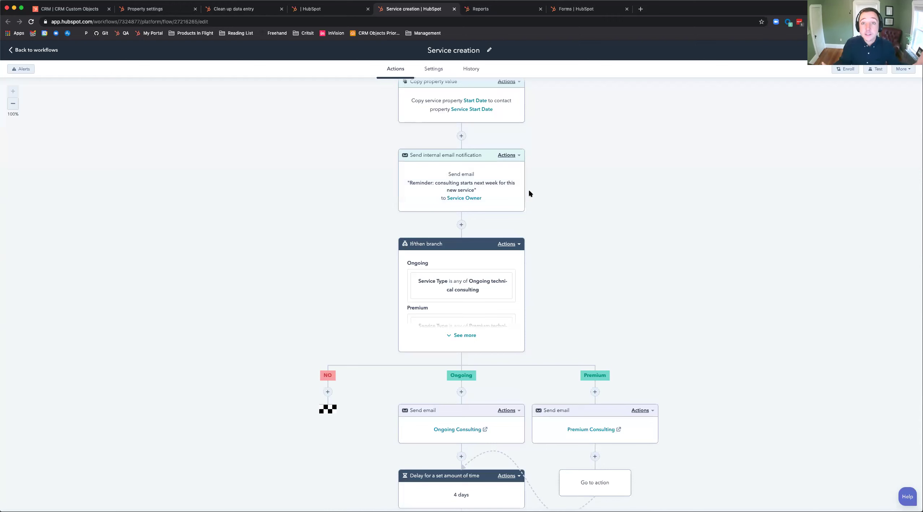
pyautogui.scroll(-5, 529, 193)
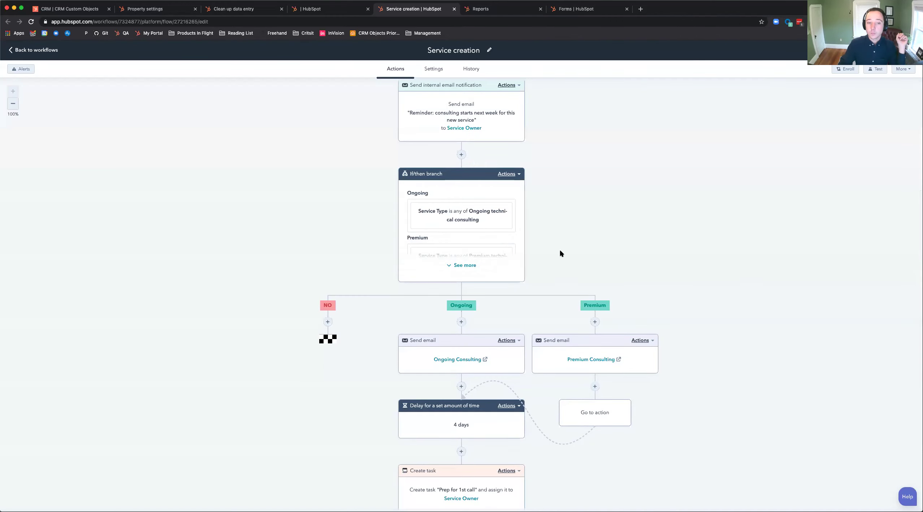
pyautogui.scroll(-2, 560, 253)
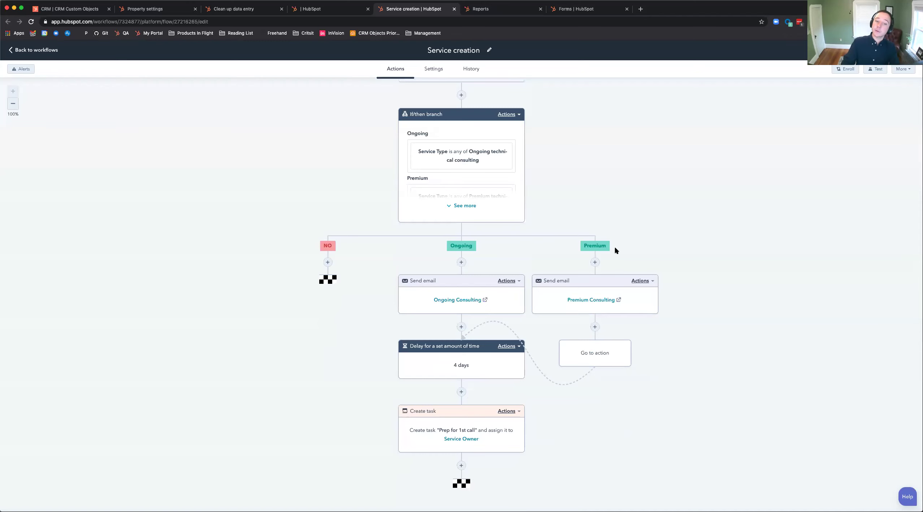
pyautogui.scroll(-3, 697, 291)
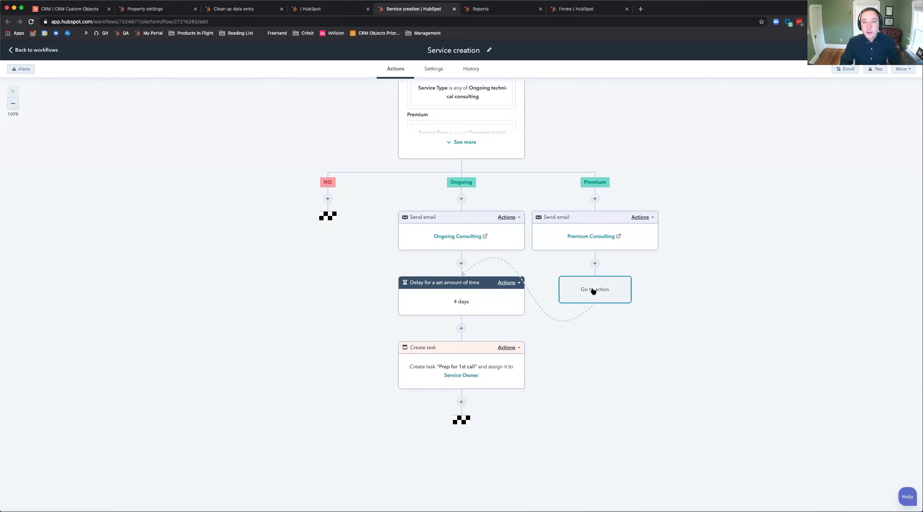
pyautogui.scroll(10, 593, 291)
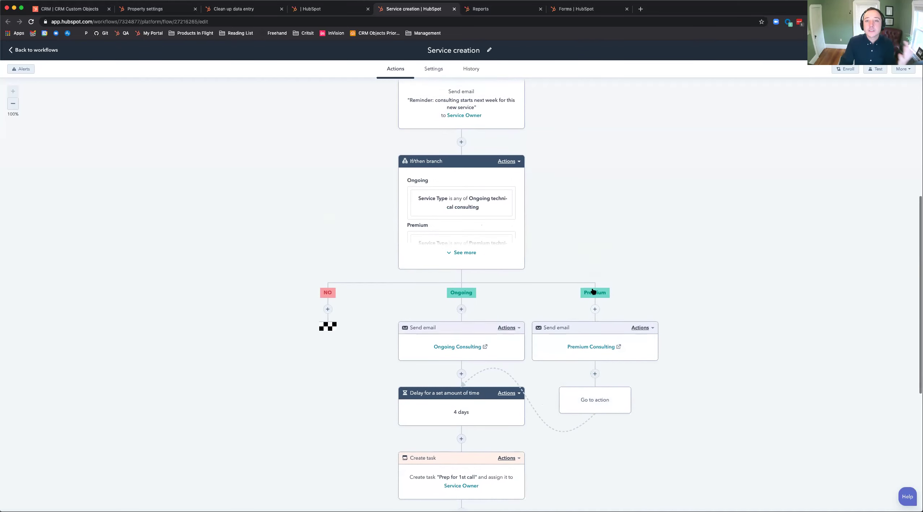
pyautogui.scroll(3, 592, 291)
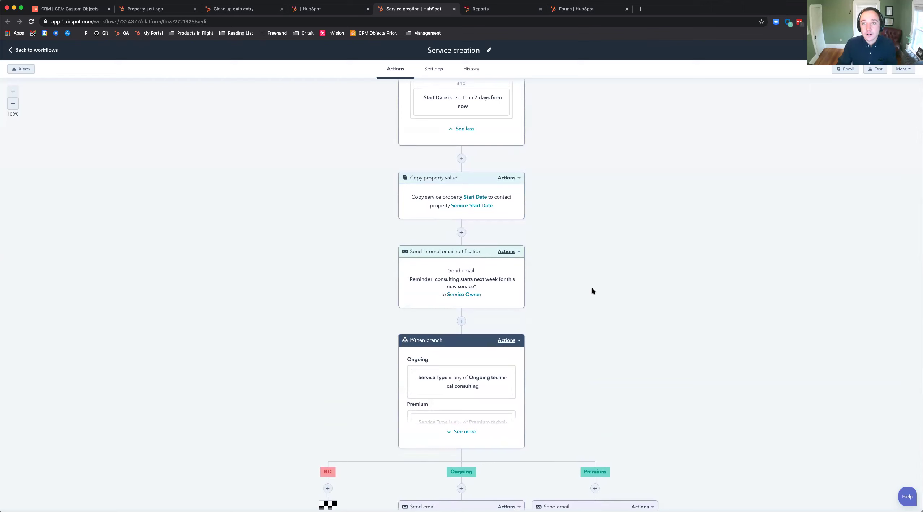
pyautogui.scroll(4, 592, 290)
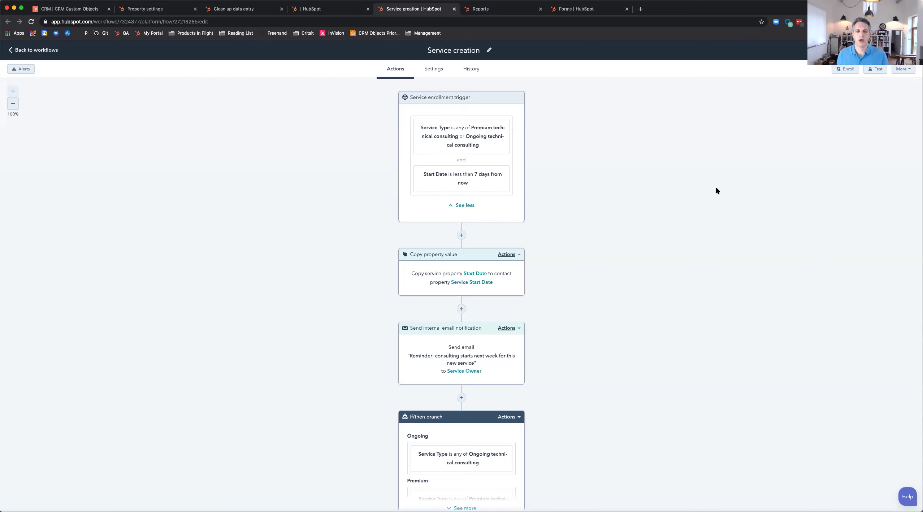
# Switch to the Reports page, view the Total Count of Subscriptions by Type report's bars and open the report for editing.
pyautogui.press('Tab')
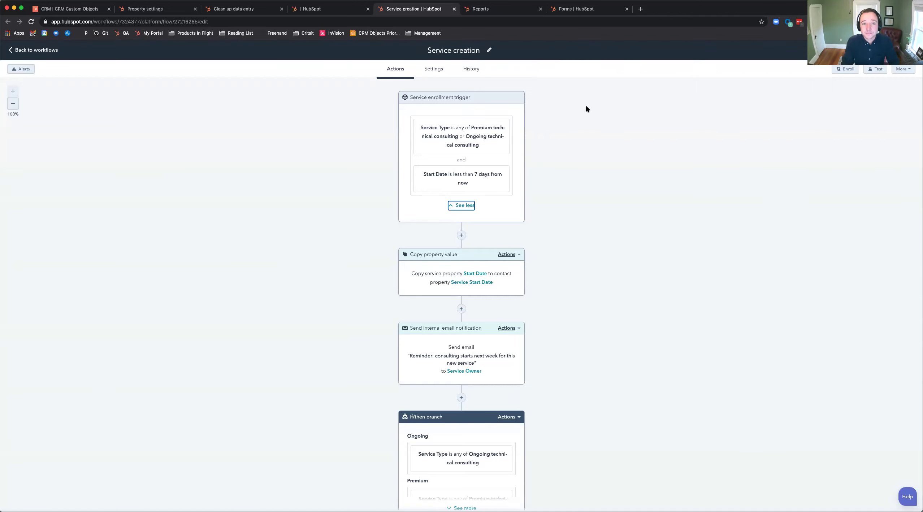
pyautogui.click(494, 6)
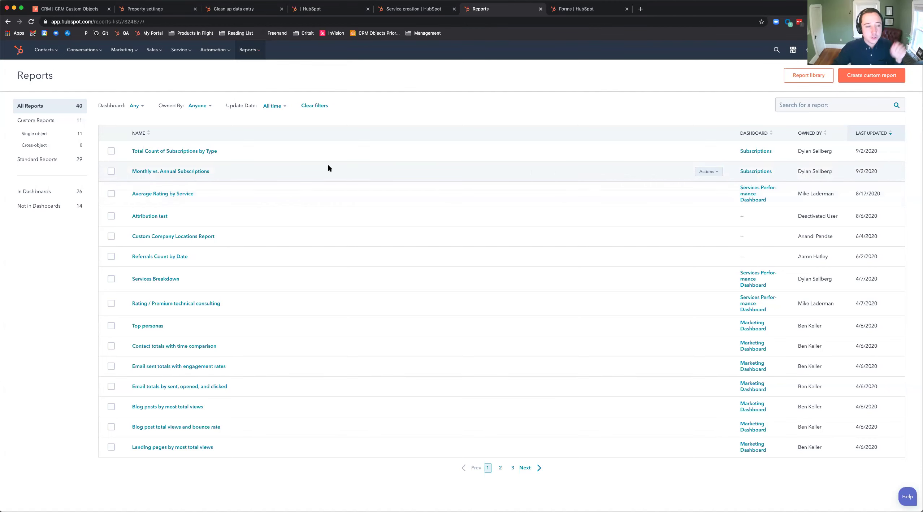
pyautogui.click(190, 151)
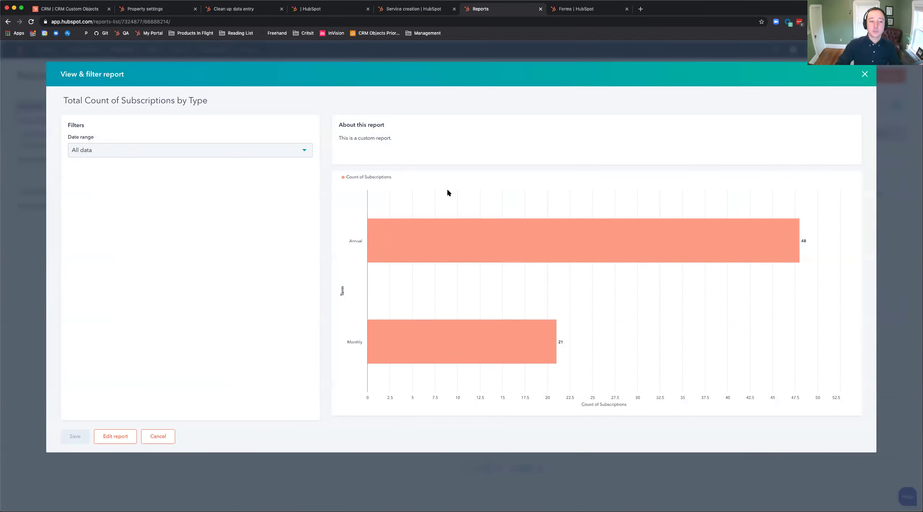
pyautogui.moveTo(574, 266)
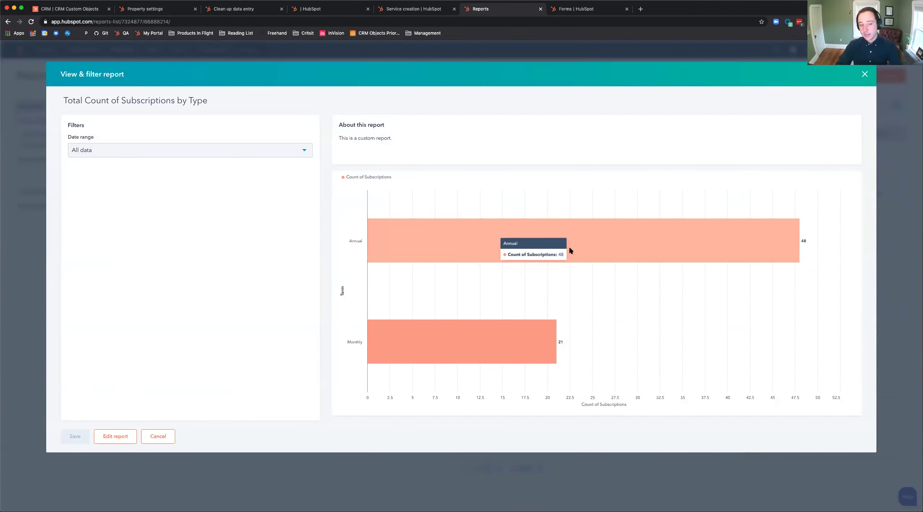
pyautogui.moveTo(532, 334)
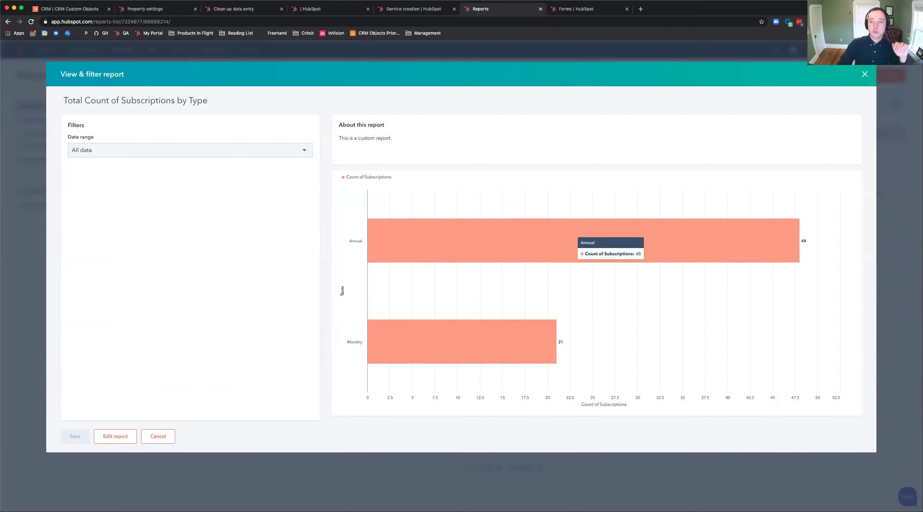
pyautogui.click(114, 436)
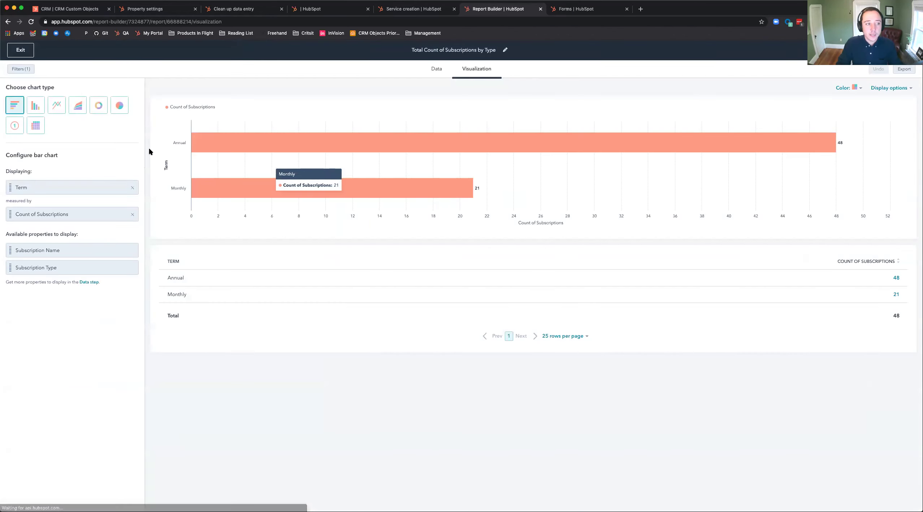
# Try the pie and donut chart types on the subscriptions report and return it to a bar chart.
pyautogui.click(122, 104)
pyautogui.click(102, 108)
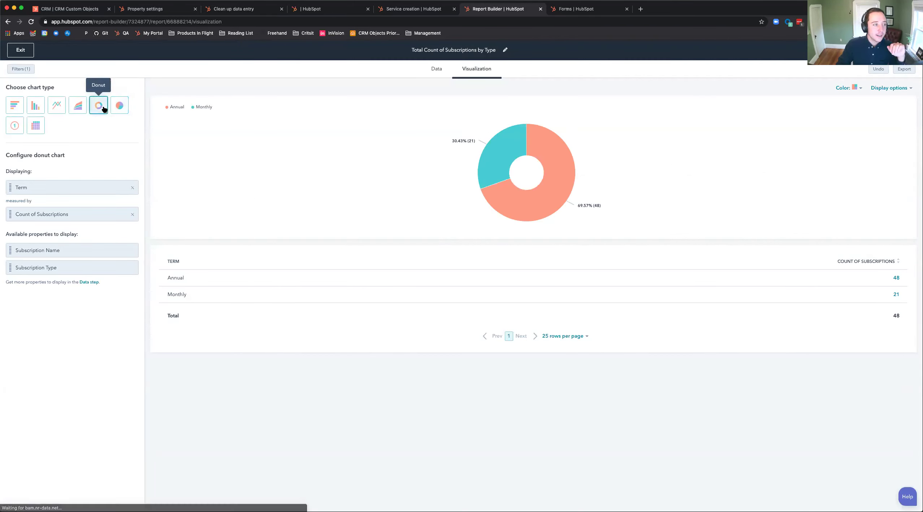
pyautogui.click(18, 106)
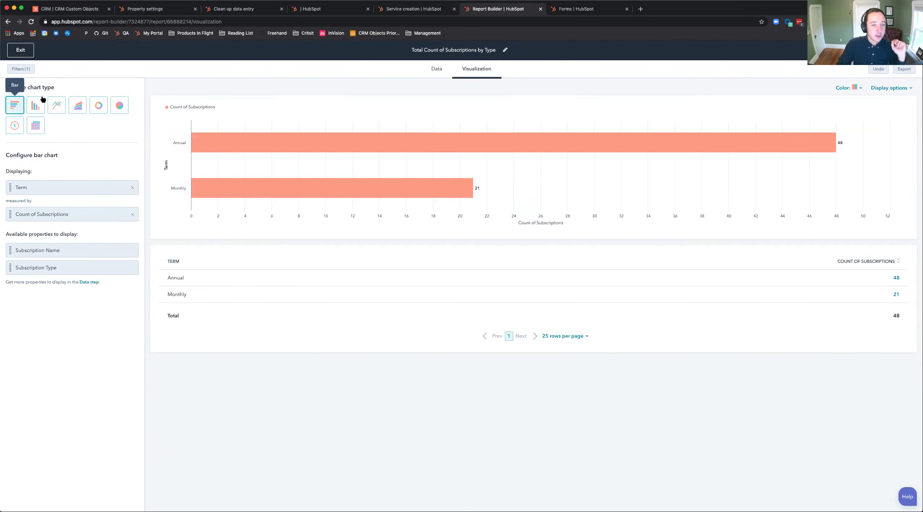
# Try the Yellow color scheme on the bar chart and settle on Blue.
pyautogui.click(857, 86)
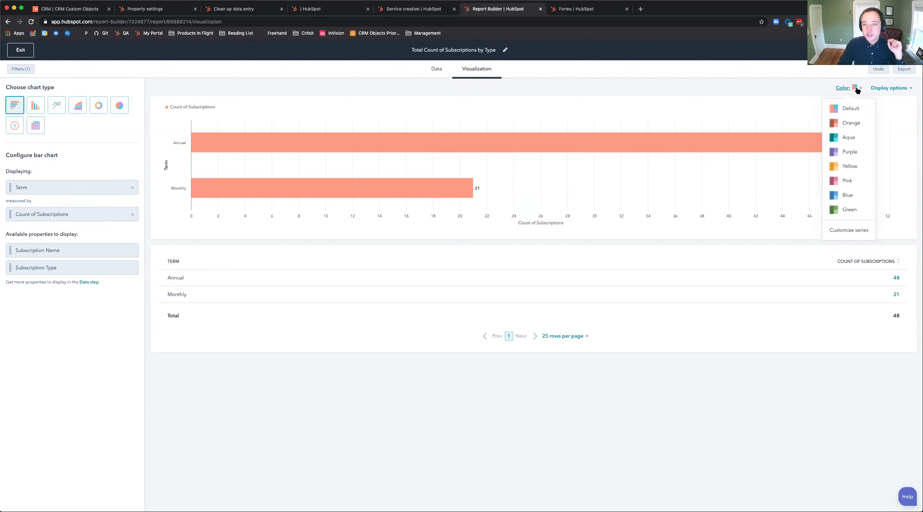
pyautogui.click(846, 165)
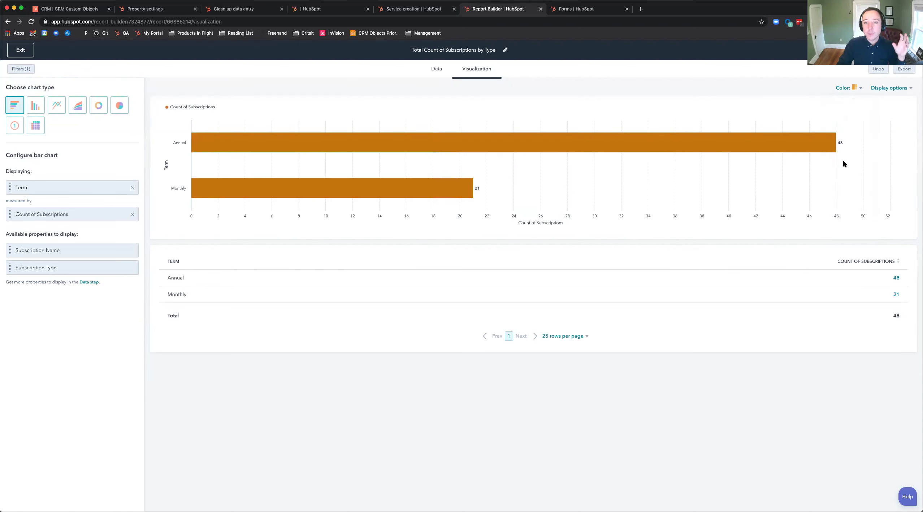
pyautogui.click(854, 88)
pyautogui.click(847, 196)
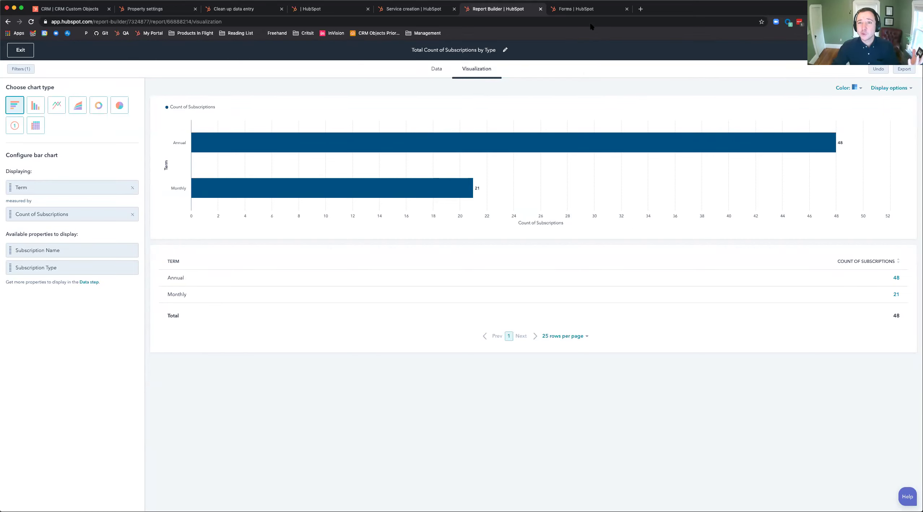
# Switch to the new form, add the Referred by subscription property below Email and ignore the missing required properties.
pyautogui.click(596, 11)
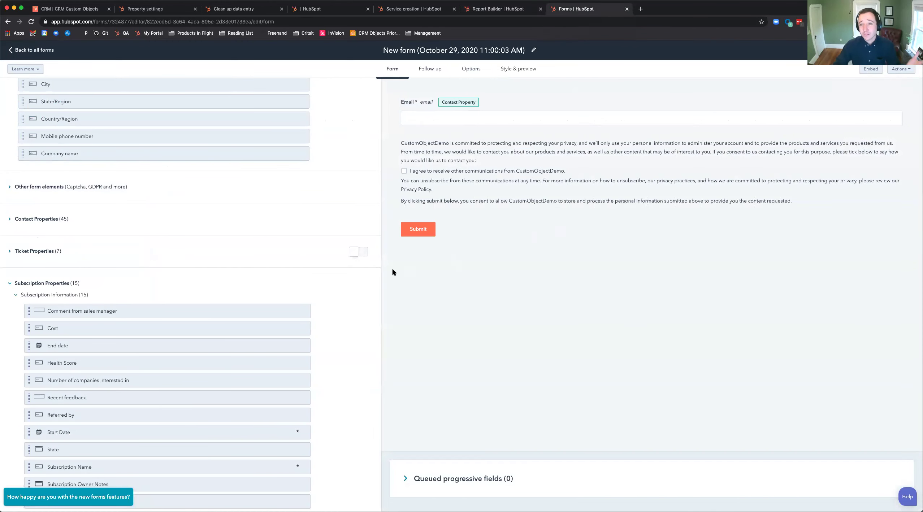
pyautogui.scroll(5, 349, 313)
pyautogui.scroll(1, 348, 313)
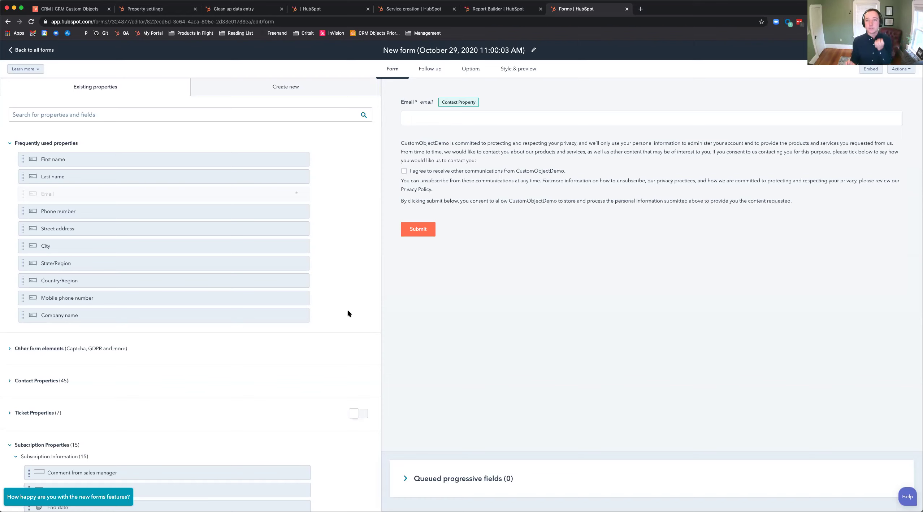
pyautogui.scroll(-3, 147, 428)
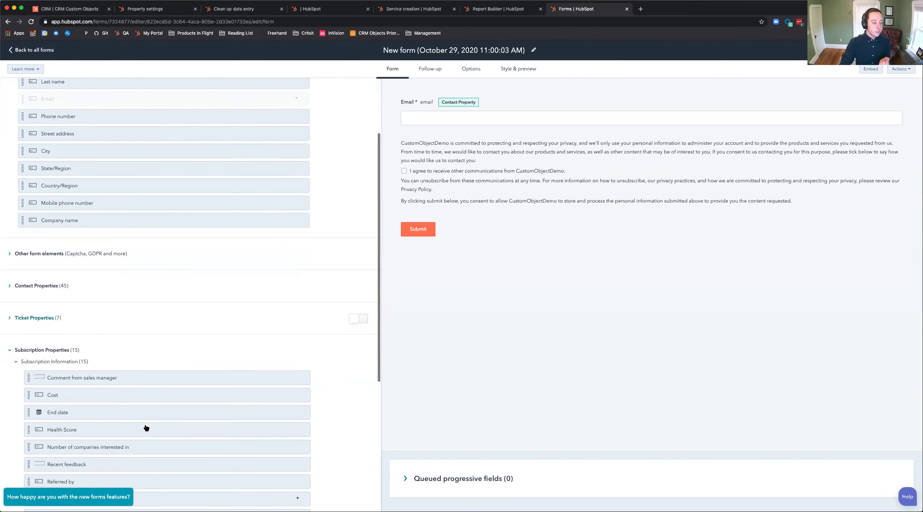
pyautogui.scroll(-2, 101, 354)
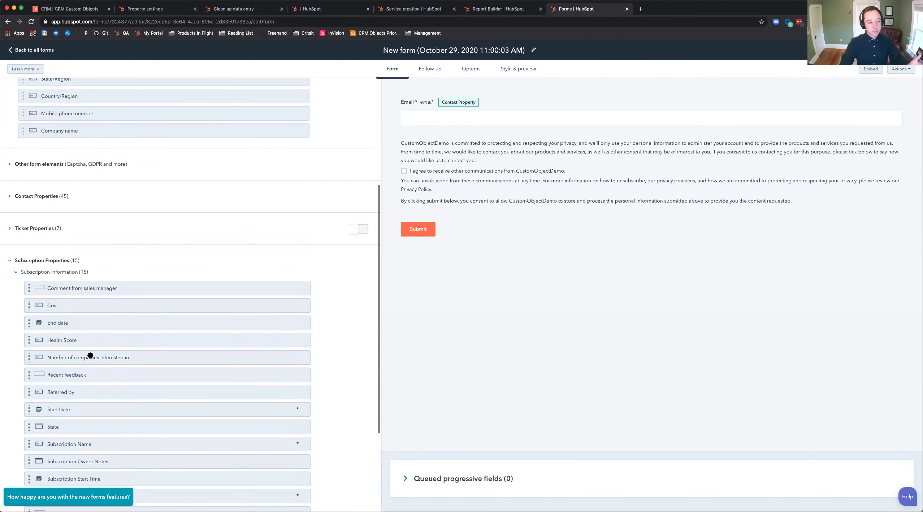
pyautogui.scroll(-3, 88, 354)
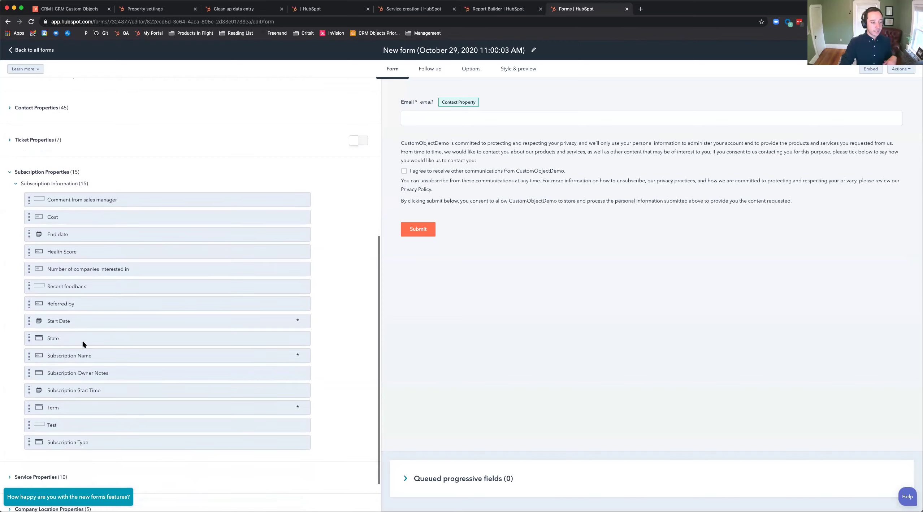
pyautogui.moveTo(157, 299); pyautogui.dragTo(511, 139)
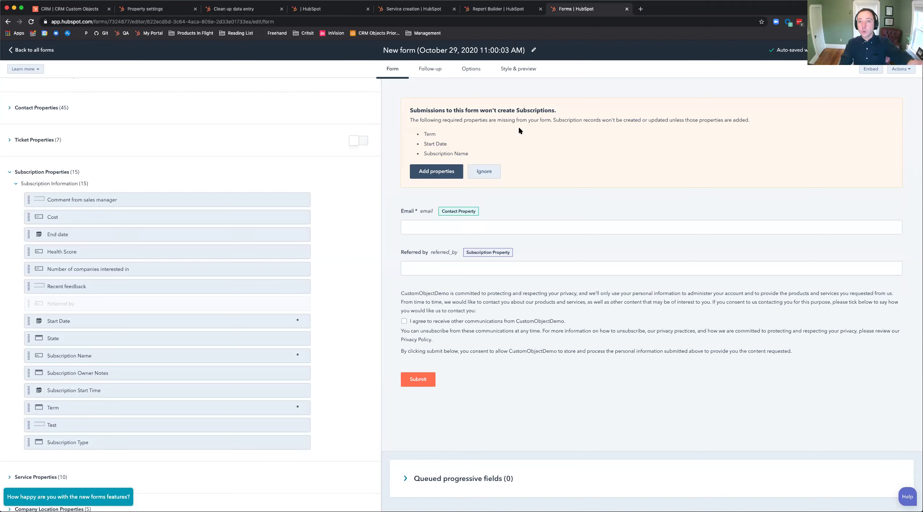
pyautogui.click(483, 172)
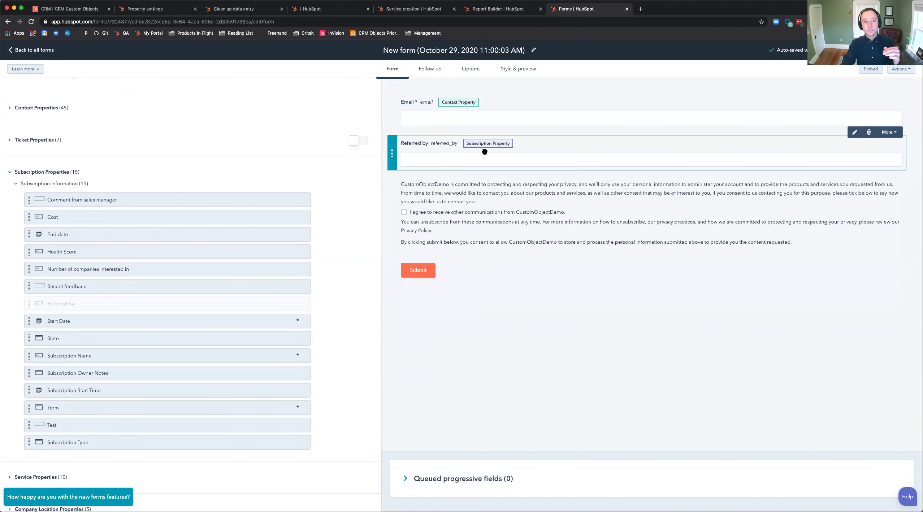